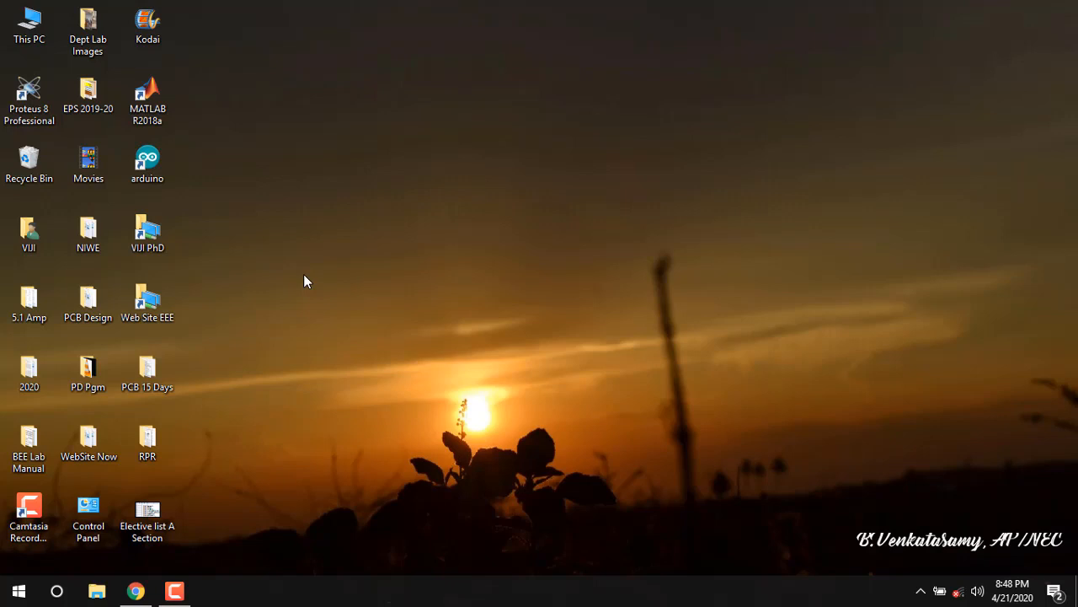
# Step: Launch Proteus 8 Professional and open the recent project Duel supply.pdsprj
pyautogui.doubleClick(31, 117)
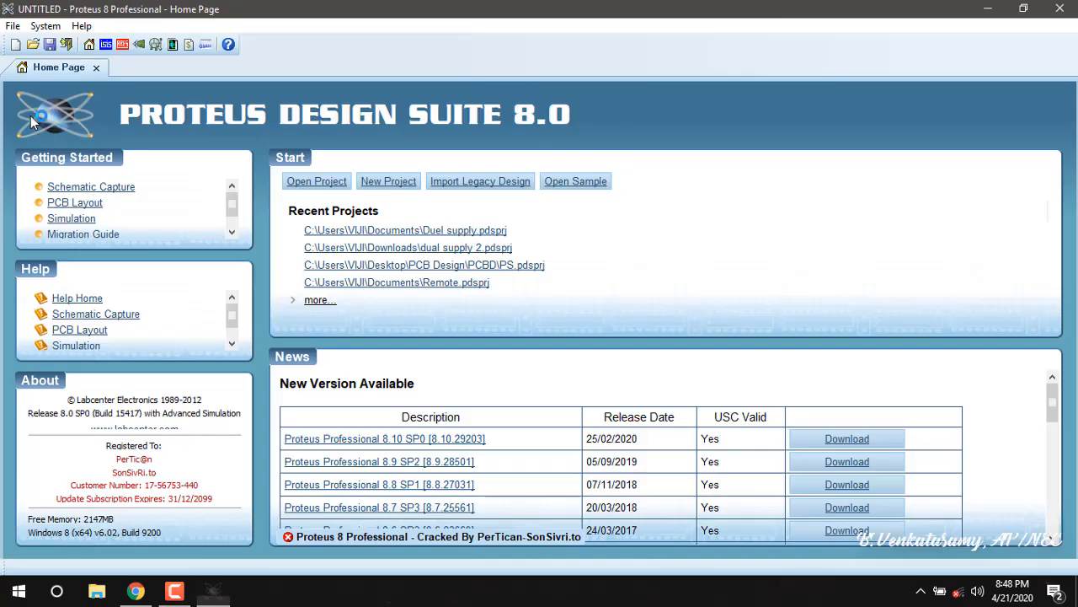
pyautogui.click(444, 232)
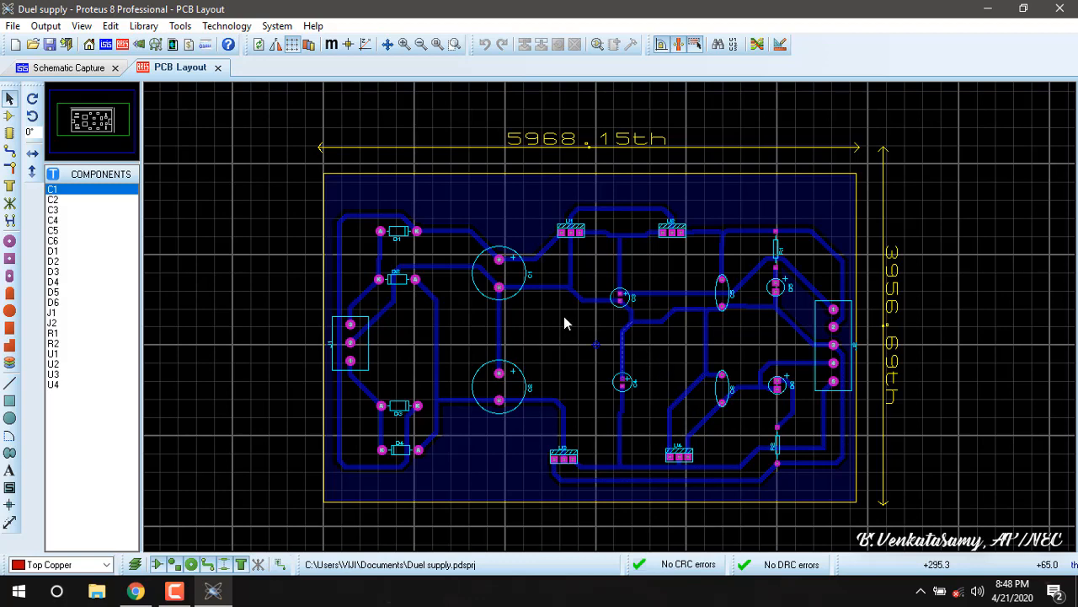
# Step: Delete the existing bottom copper power plane zone from the board
pyautogui.click(499, 259)
pyautogui.press('Escape')
pyautogui.click(616, 501)
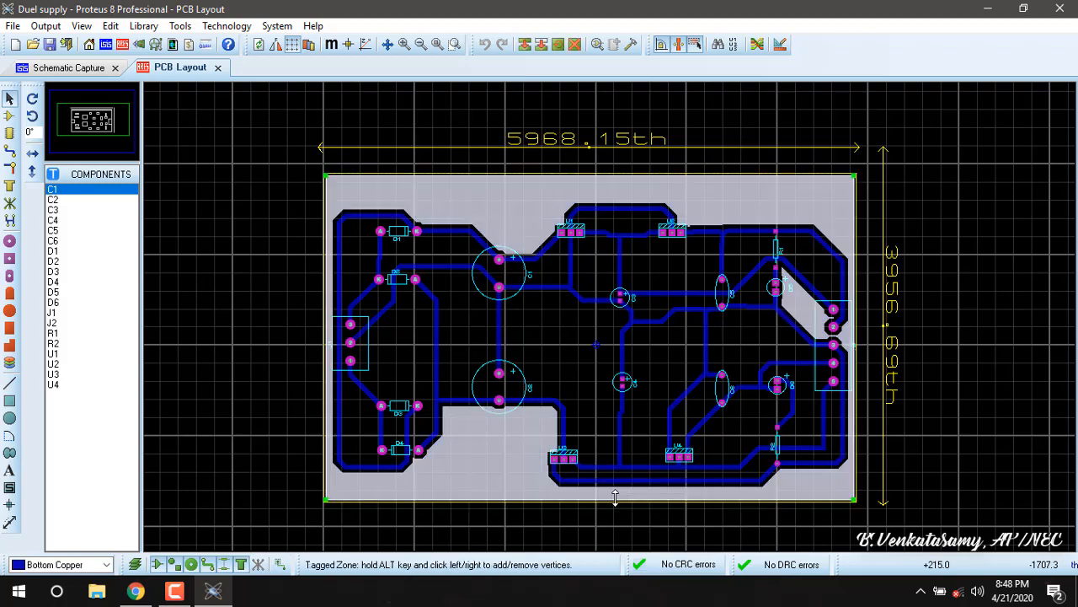
pyautogui.press('Delete')
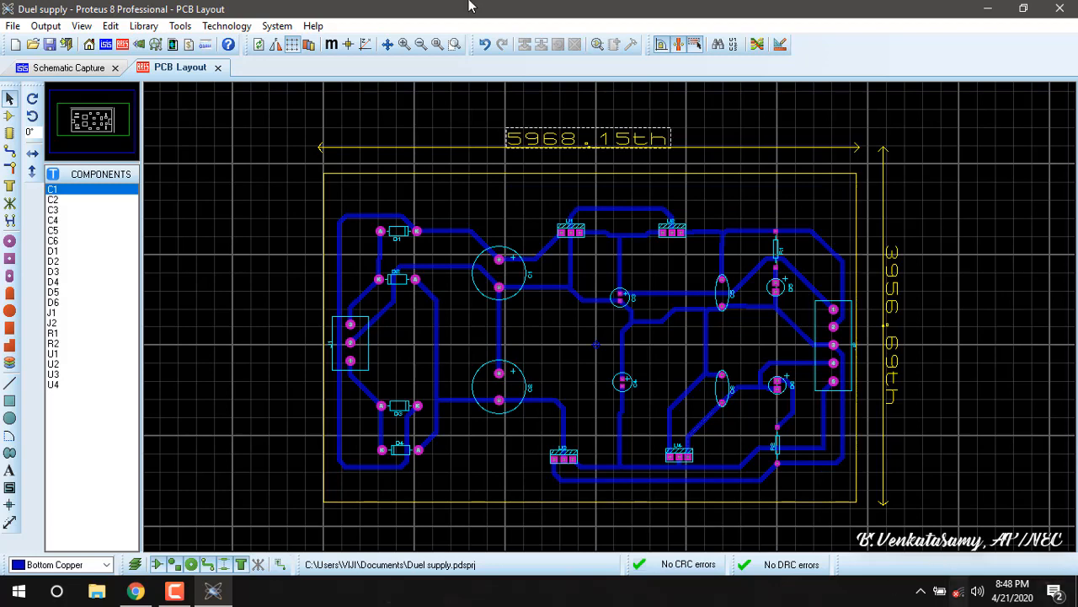
# Step: Generate a power plane for the GND=POWER net on the Bottom Copper layer
pyautogui.click(180, 26)
pyautogui.click(255, 321)
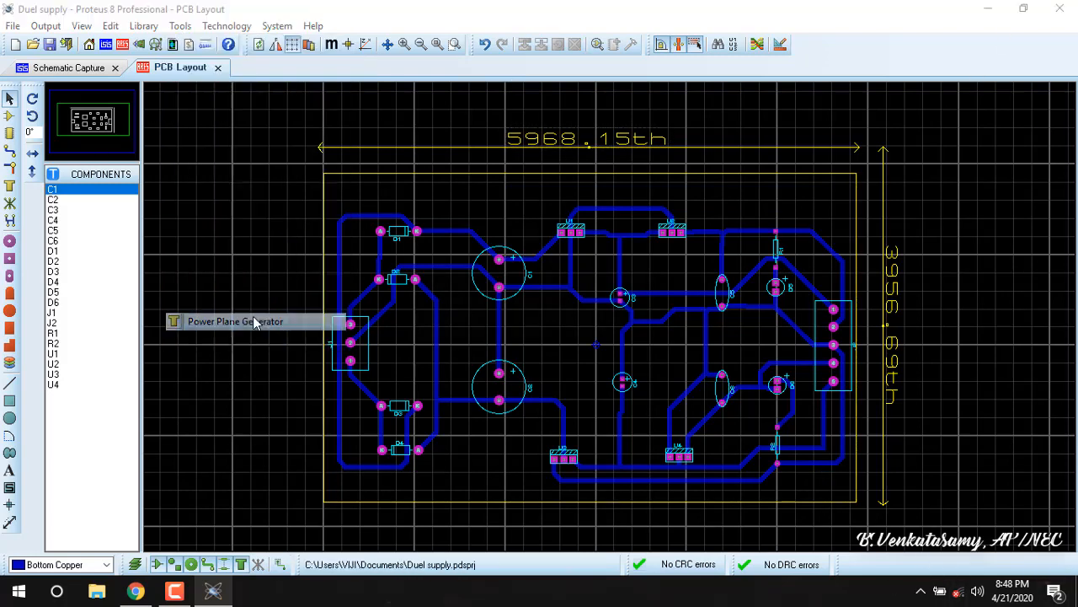
pyautogui.click(535, 251)
pyautogui.click(527, 269)
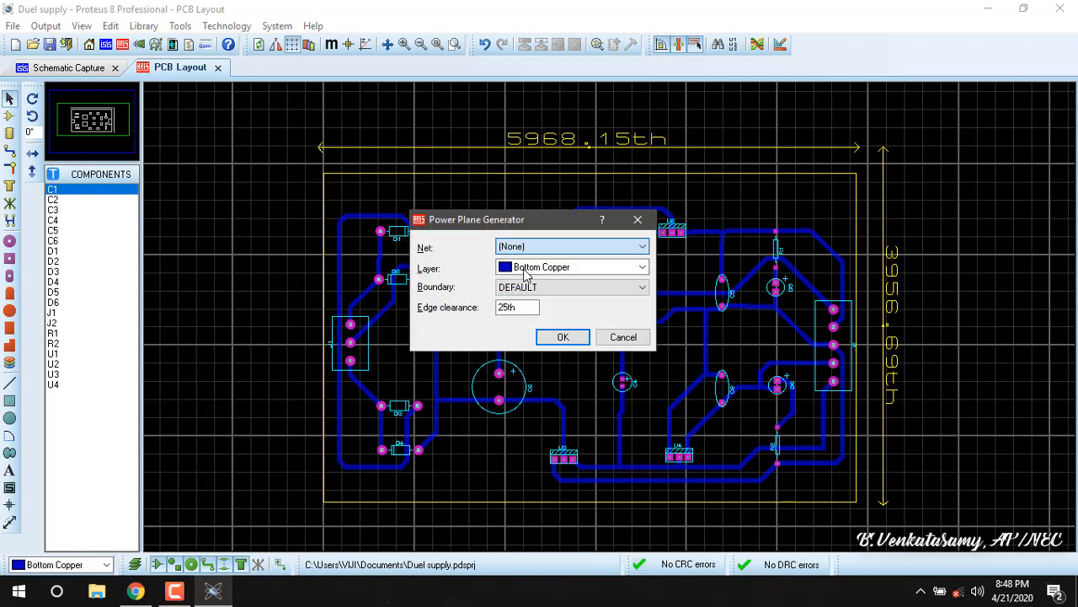
pyautogui.click(563, 336)
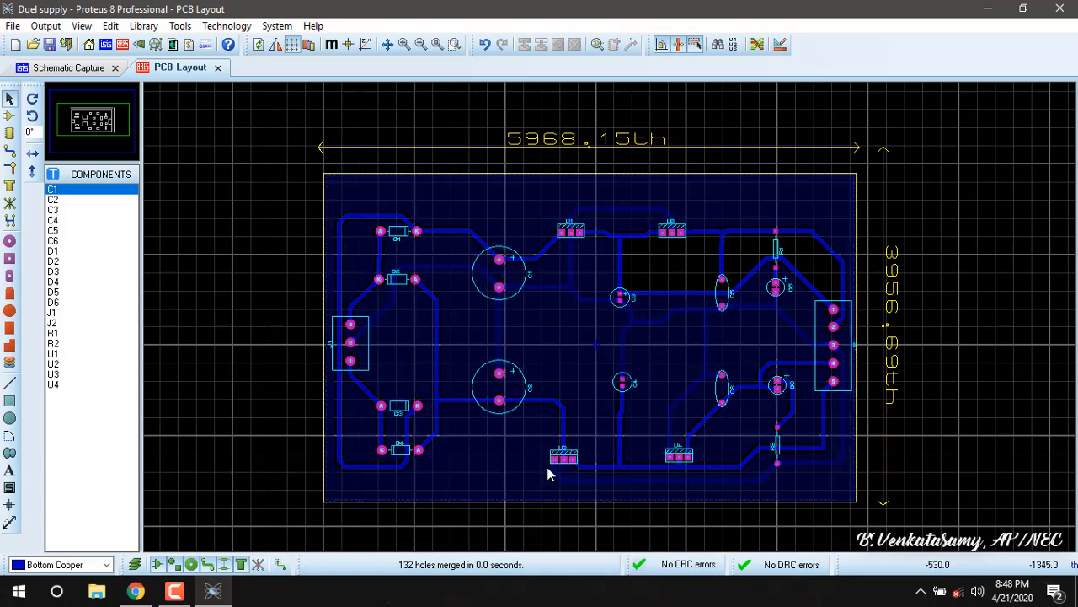
# Step: Set the clearance of the generated bottom copper zone to 40th
pyautogui.scroll(-1, 576, 413)
pyautogui.scroll(2, 599, 325)
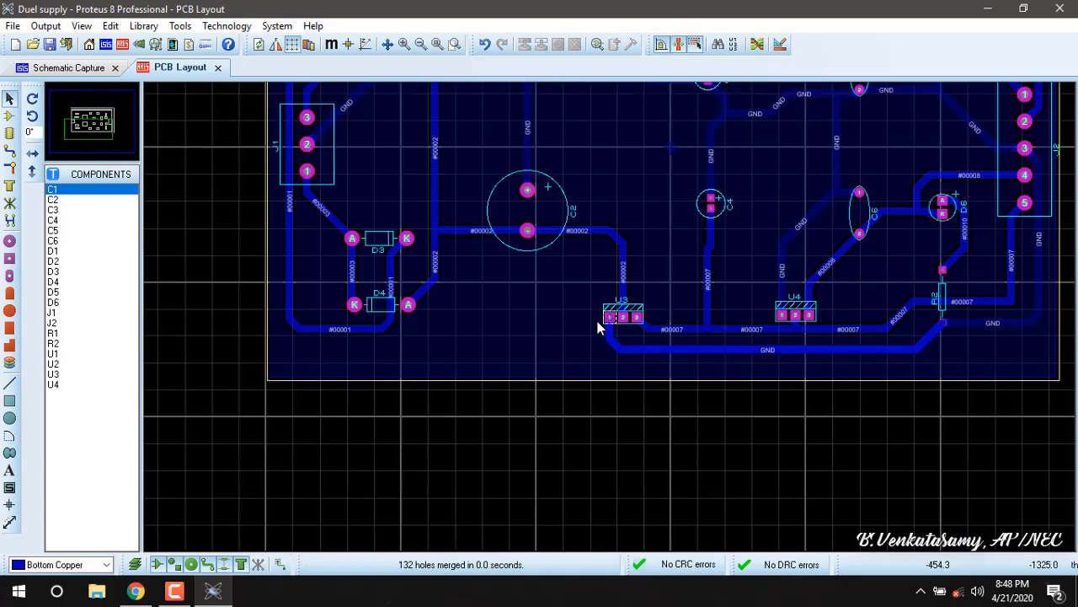
pyautogui.click(576, 375)
pyautogui.doubleClick(576, 375)
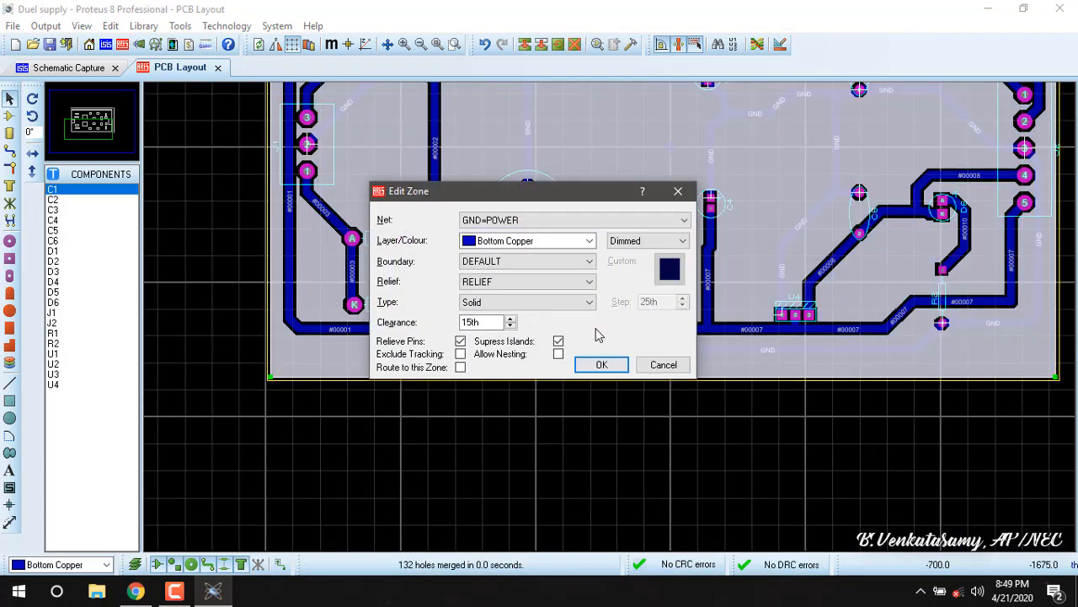
pyautogui.doubleClick(474, 322)
pyautogui.write('15th')
pyautogui.moveTo(475, 322); pyautogui.dragTo(456, 327)
pyautogui.write('40')
pyautogui.click(601, 365)
pyautogui.scroll(-1, 611, 325)
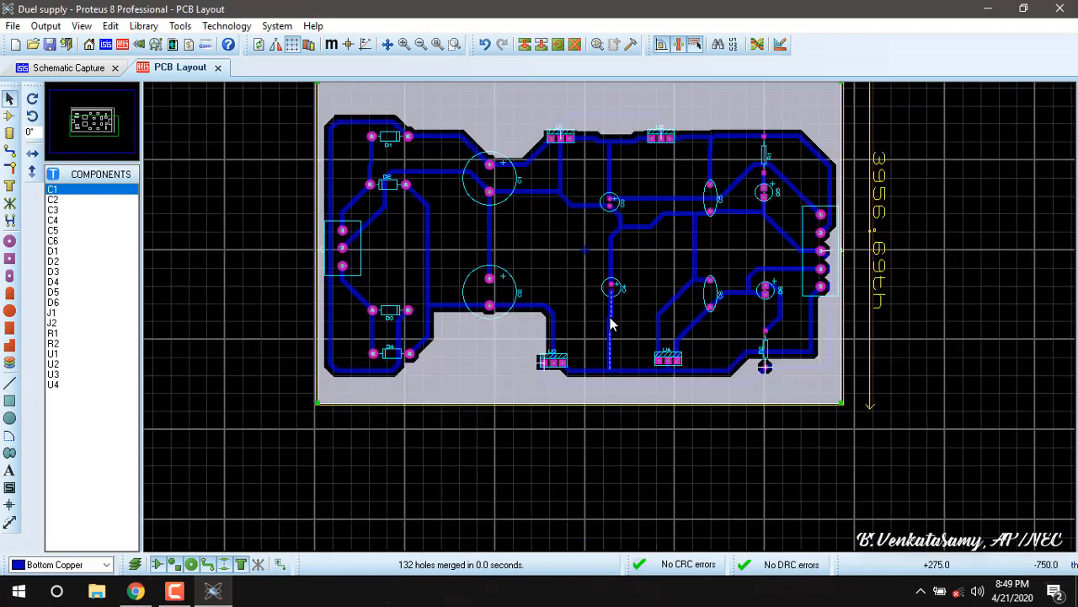
pyautogui.scroll(2, 611, 324)
pyautogui.scroll(-2, 612, 320)
pyautogui.click(984, 285)
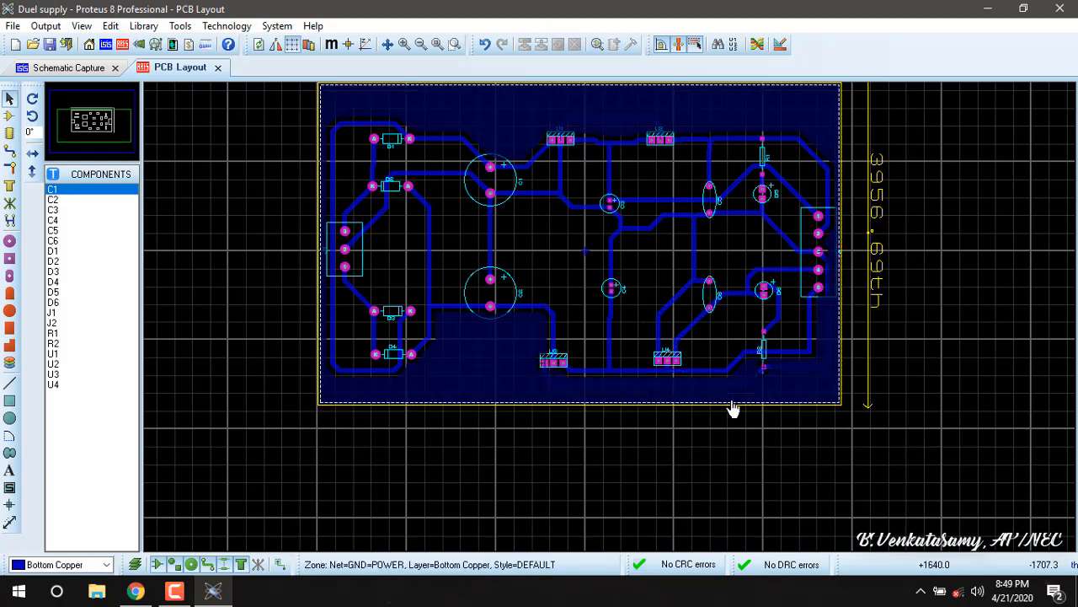
# Step: Delete the GND=POWER power plane zone with the widened clearance
pyautogui.click(471, 401)
pyautogui.press('Delete')
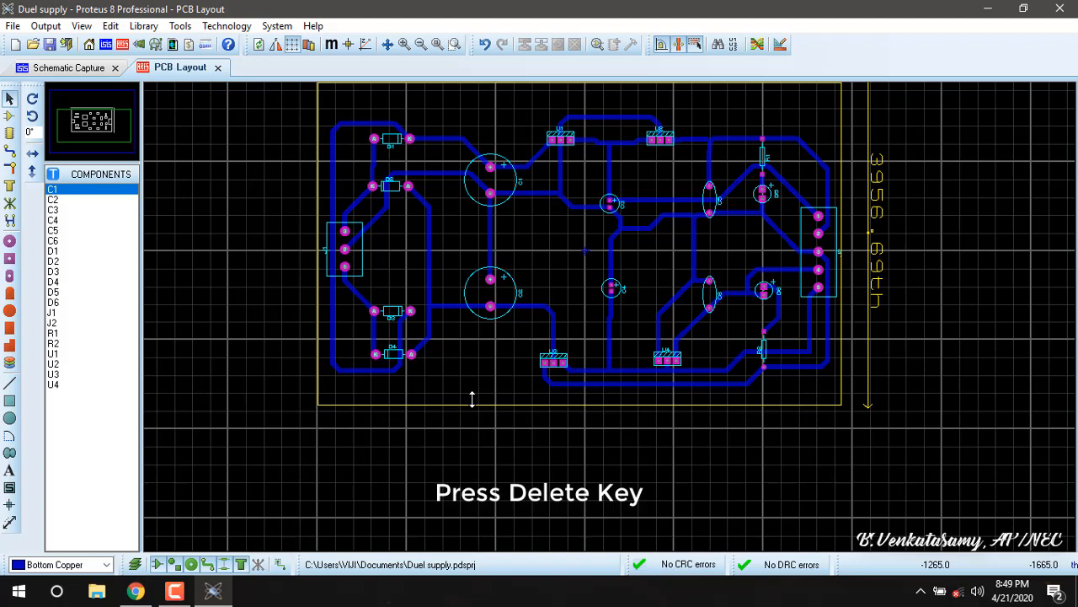
pyautogui.scroll(-1, 592, 290)
pyautogui.scroll(1, 592, 291)
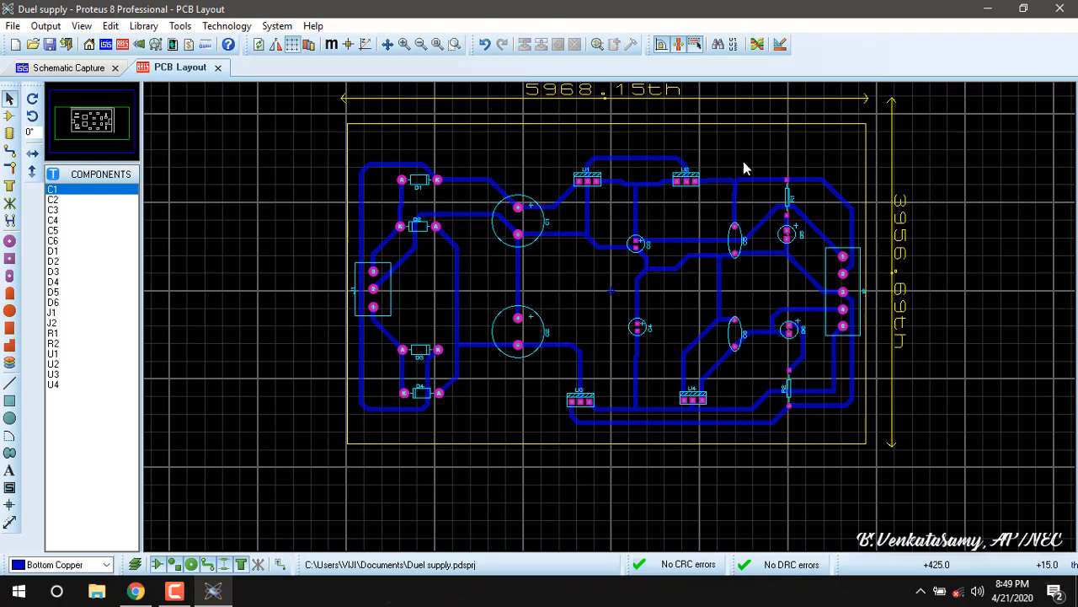
# Step: In the design rules, assign Top Copper as the Pair 1 vertical autorouting layer for the SIGNAL net class
pyautogui.click(780, 44)
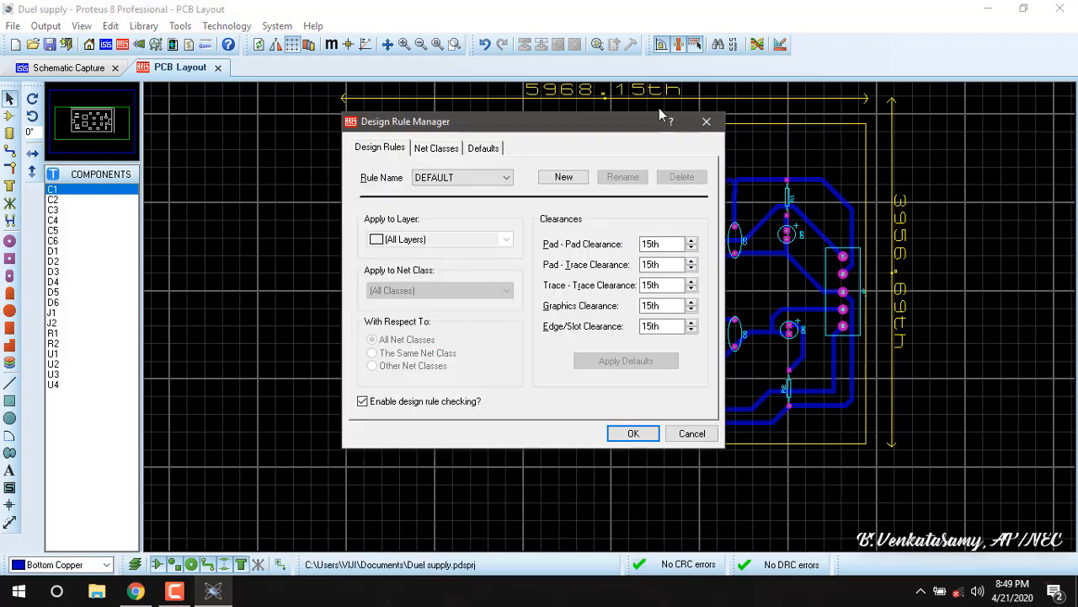
pyautogui.moveTo(559, 125); pyautogui.dragTo(428, 129)
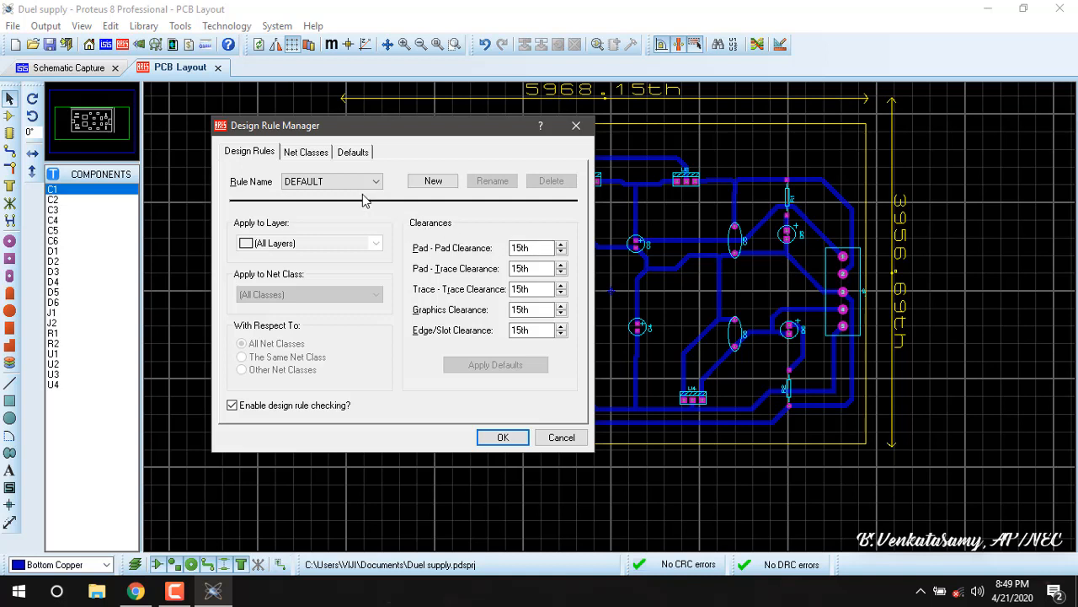
pyautogui.click(302, 157)
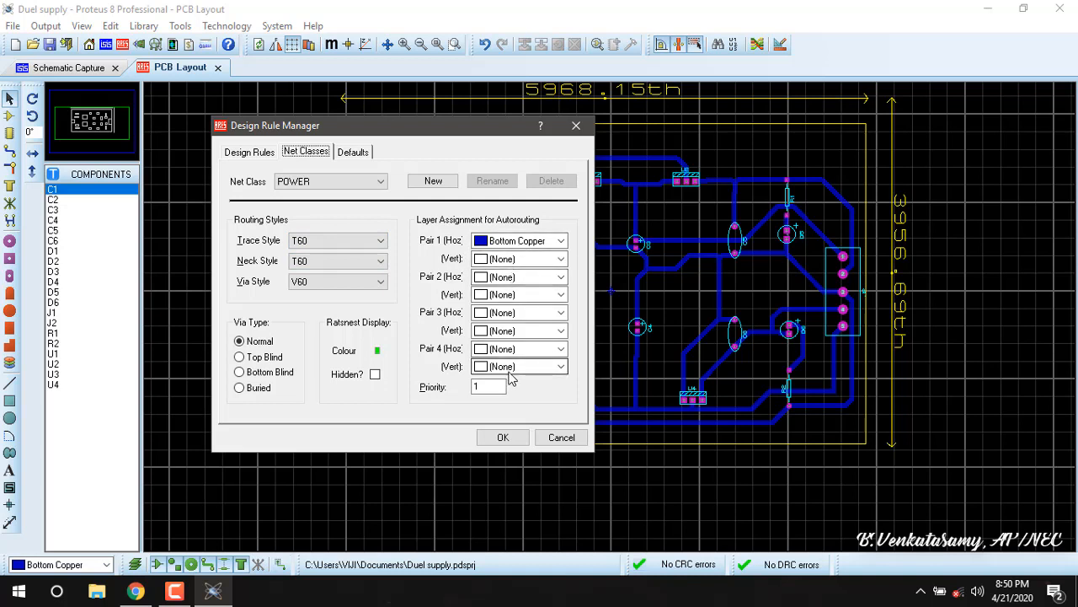
pyautogui.click(371, 182)
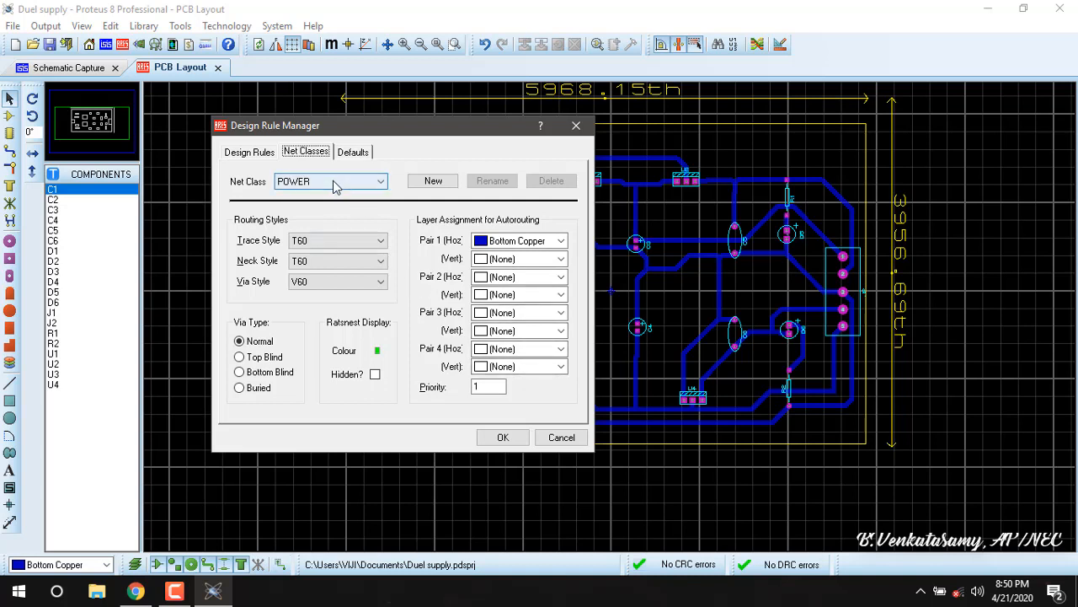
pyautogui.click(295, 205)
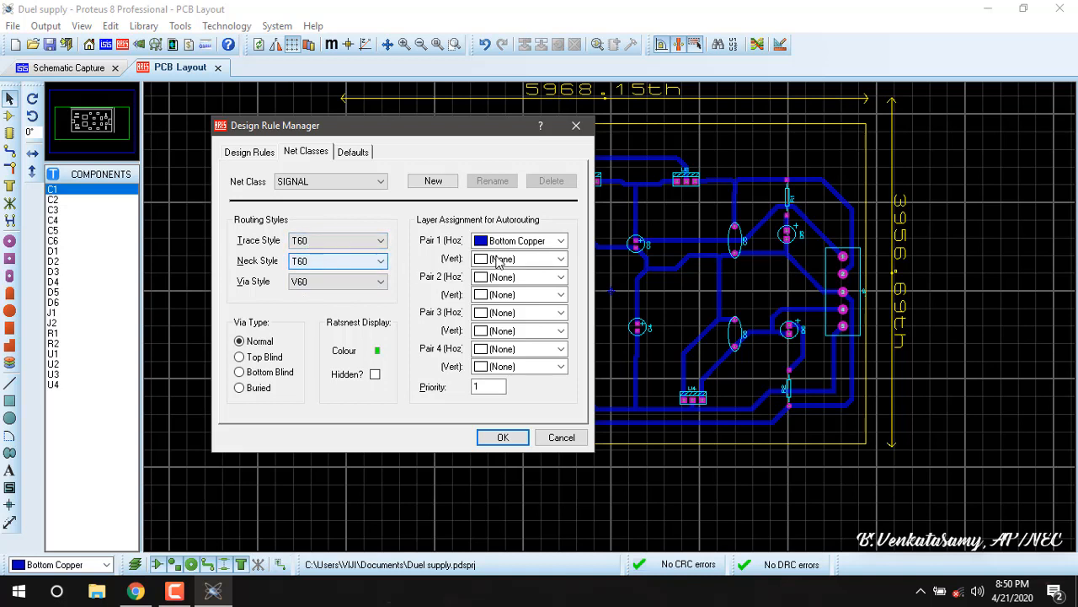
pyautogui.click(503, 261)
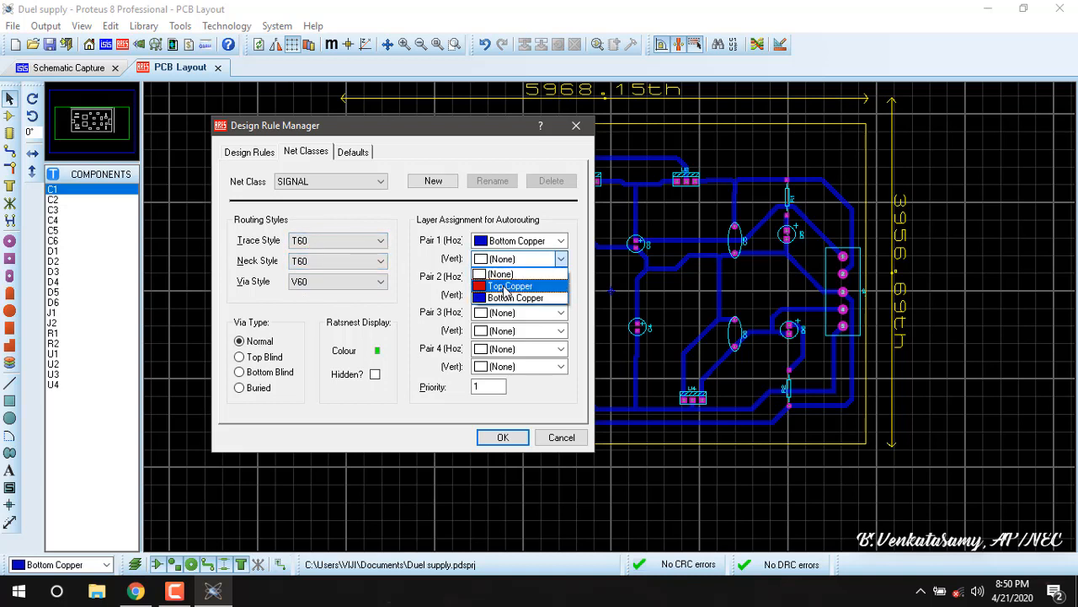
pyautogui.click(505, 282)
# Step: Assign Top Copper as the Pair 1 vertical autorouting layer for the POWER net class and apply the design rules
pyautogui.click(346, 183)
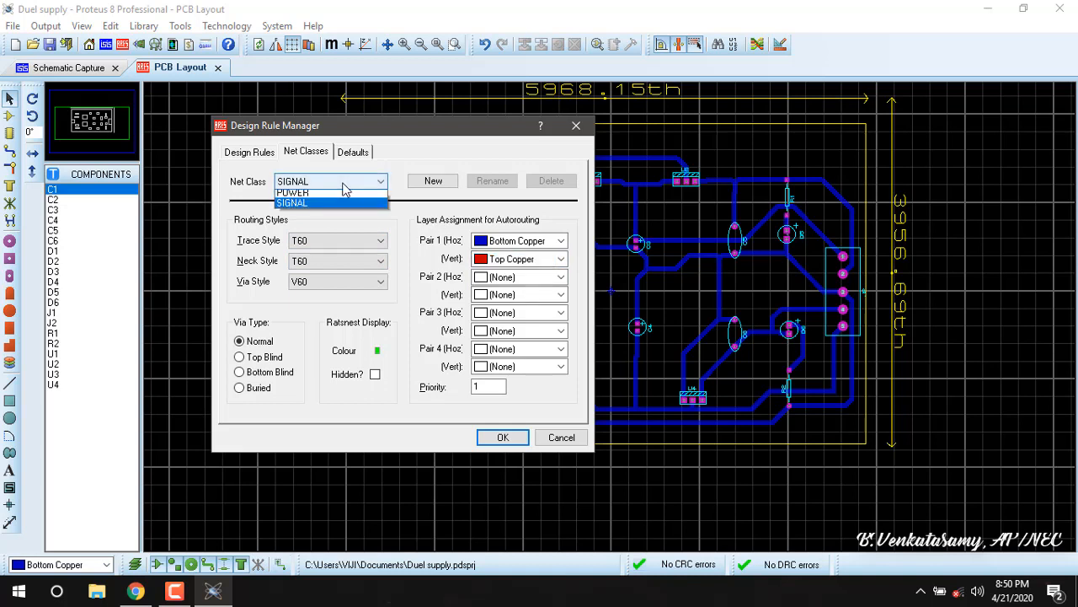
pyautogui.click(320, 195)
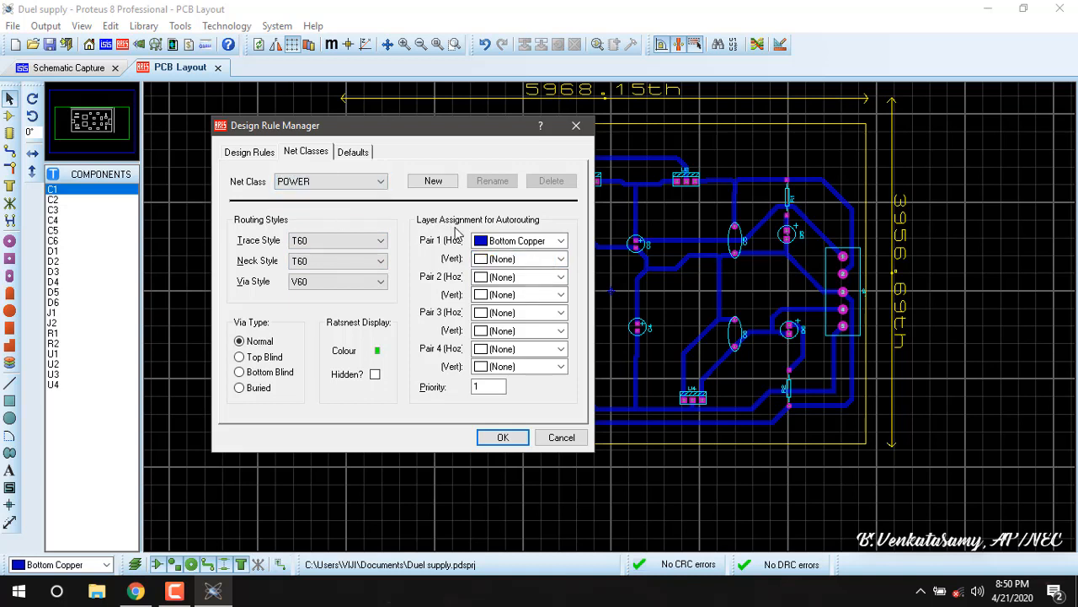
pyautogui.click(516, 260)
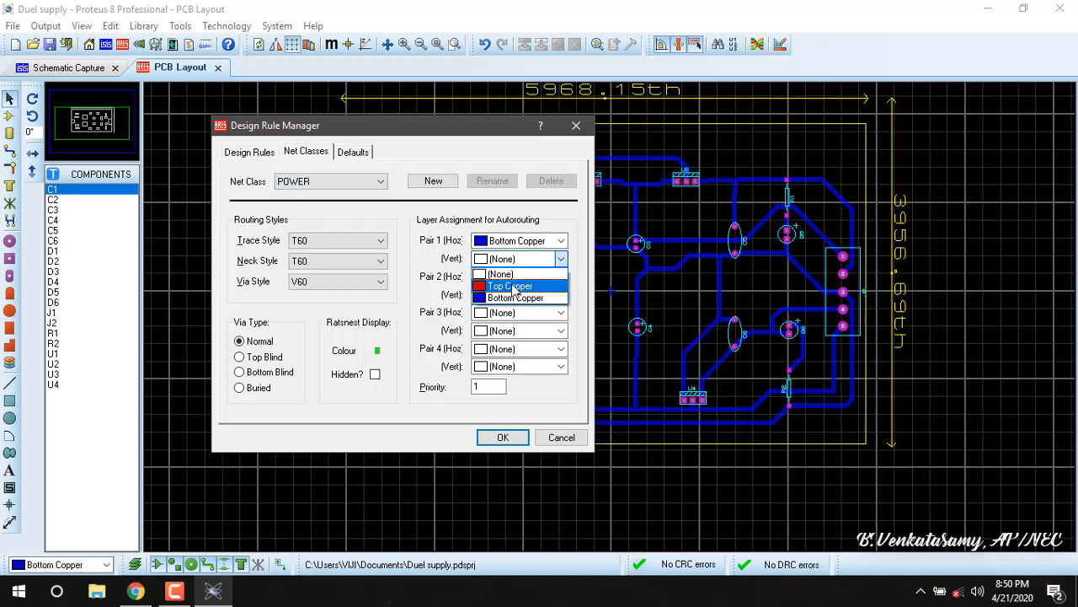
pyautogui.click(513, 287)
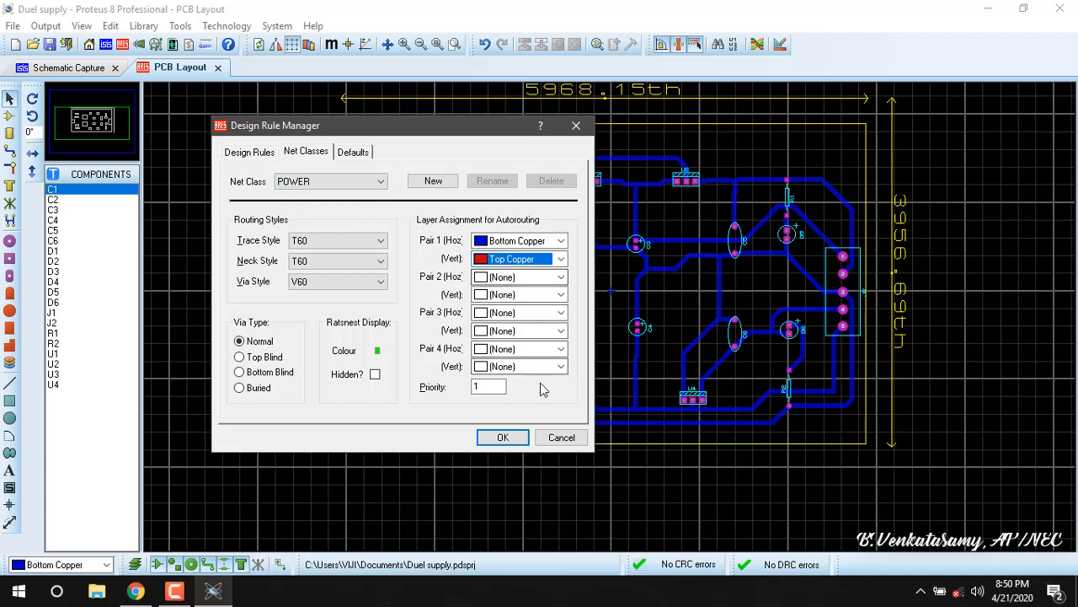
pyautogui.click(502, 437)
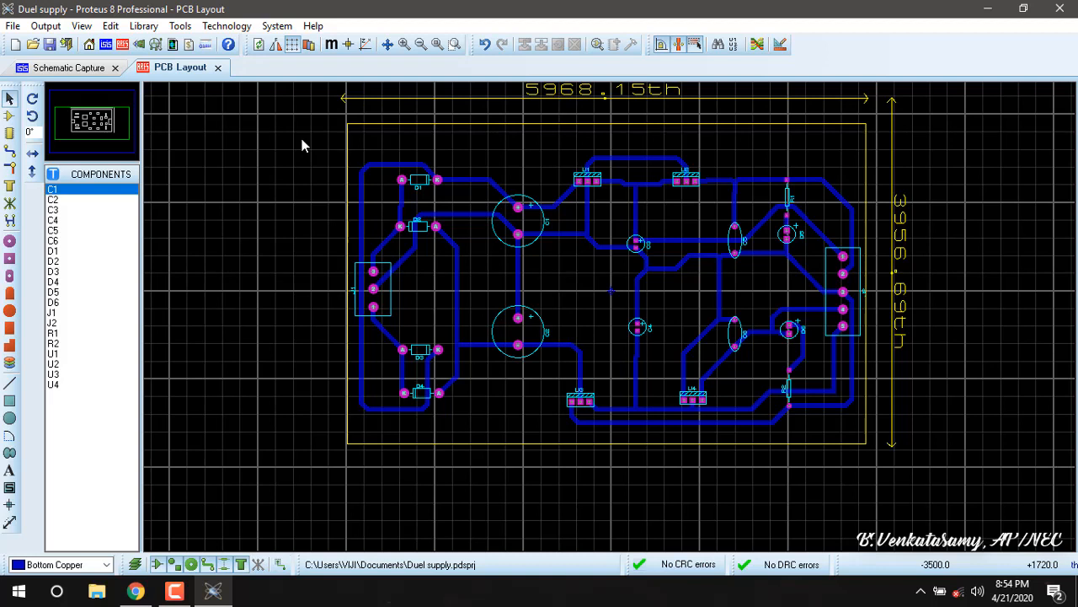
# Step: Select all the traces on the board and delete them
pyautogui.click(12, 156)
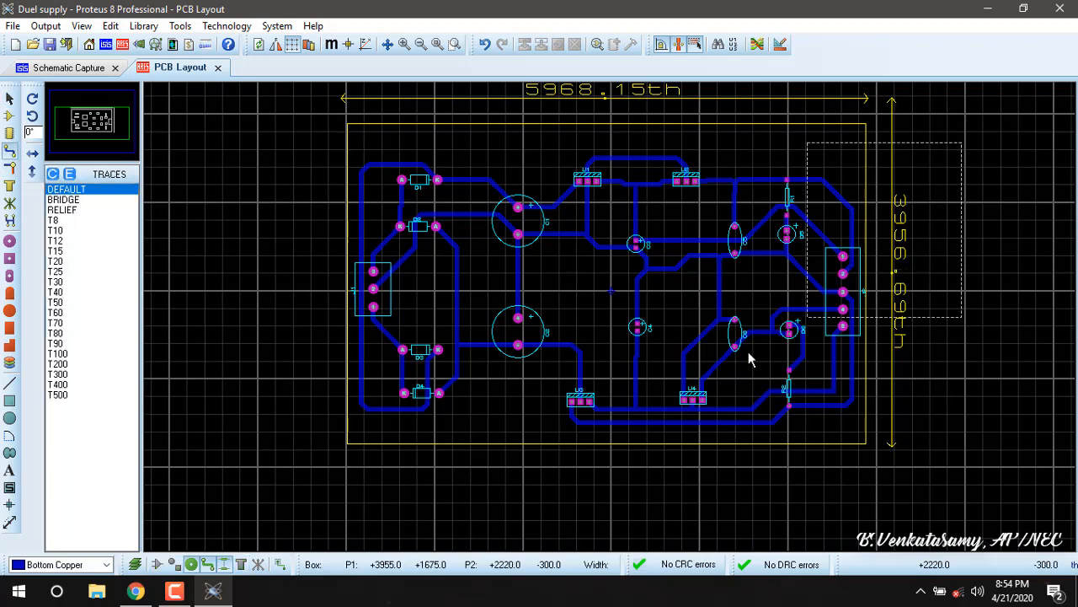
pyautogui.moveTo(749, 360); pyautogui.dragTo(308, 484)
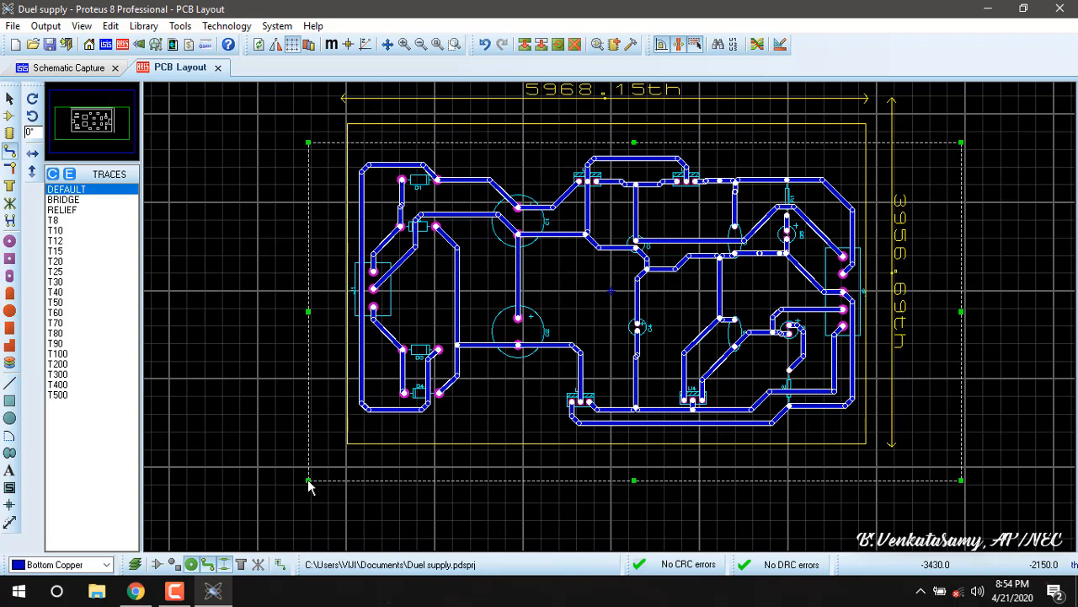
pyautogui.press('Delete')
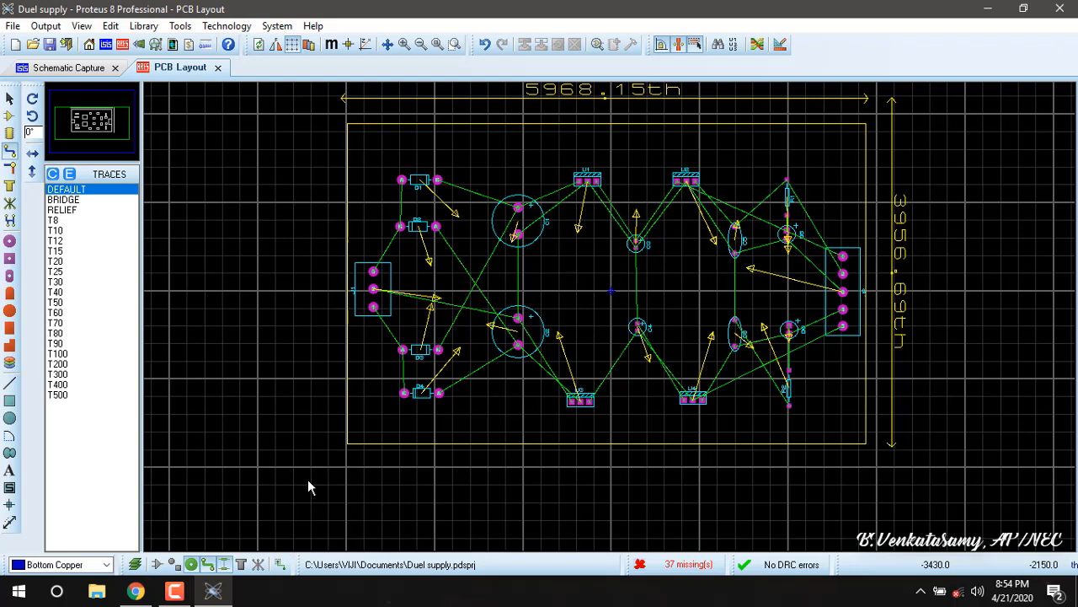
# Step: Review the autorouting layer assignments of the POWER and SIGNAL net classes in the design rules
pyautogui.click(780, 46)
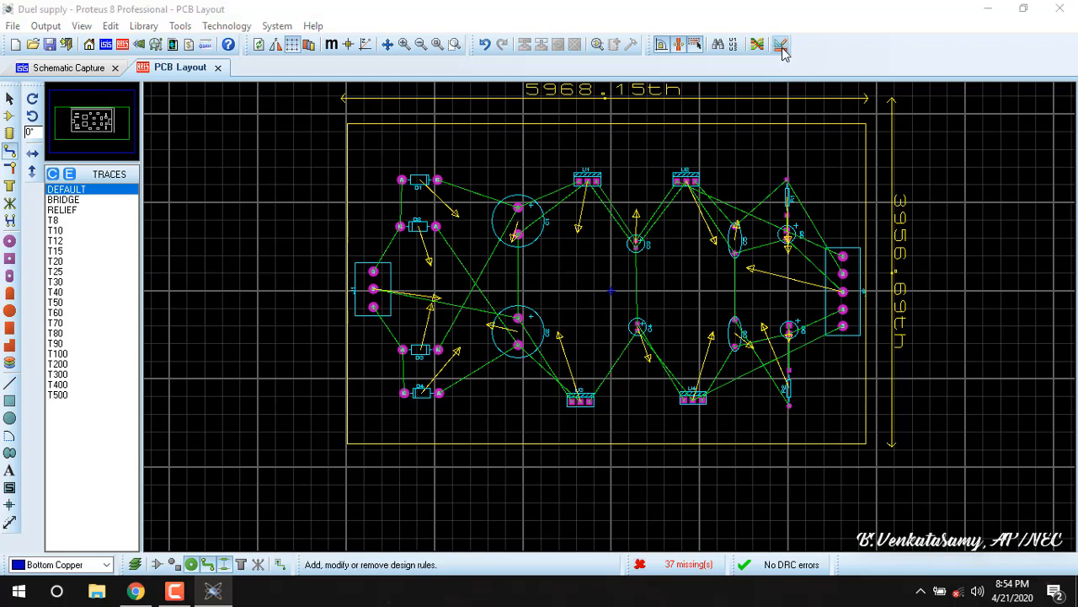
pyautogui.click(442, 150)
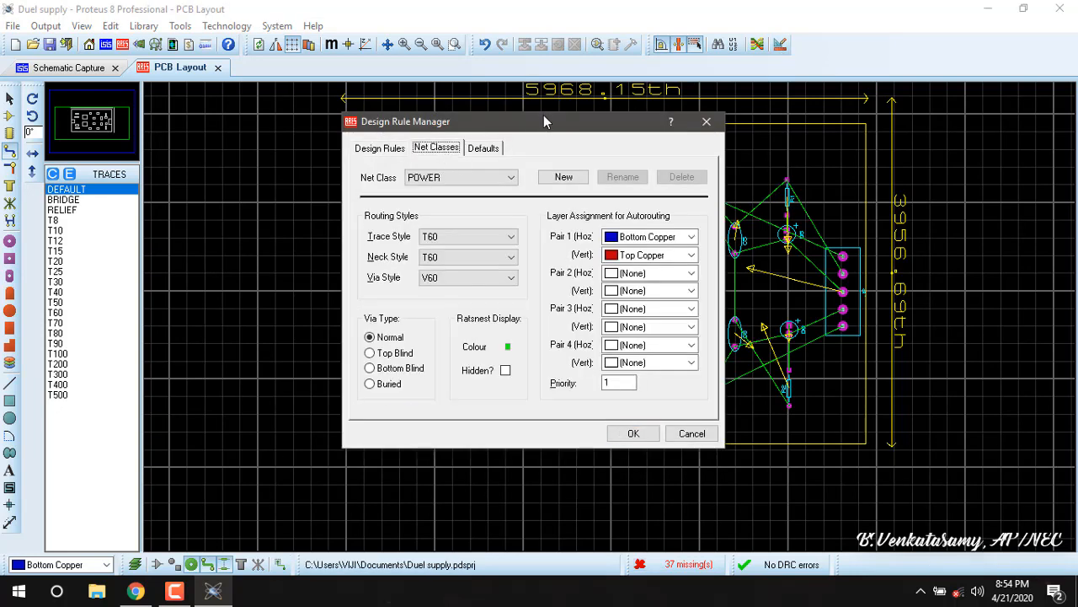
pyautogui.moveTo(544, 122); pyautogui.dragTo(358, 120)
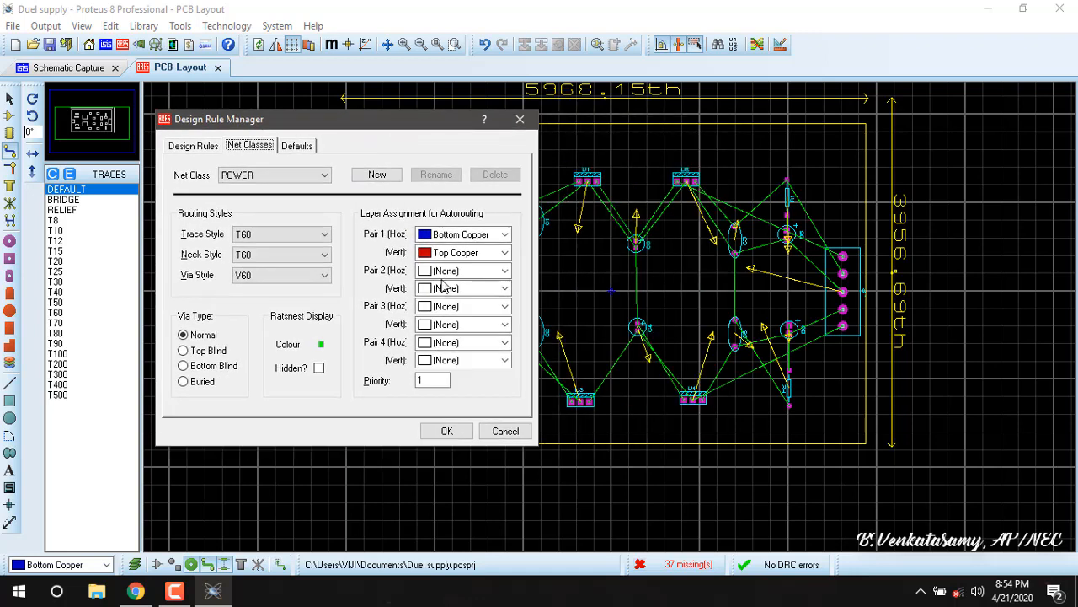
pyautogui.click(280, 181)
pyautogui.click(265, 202)
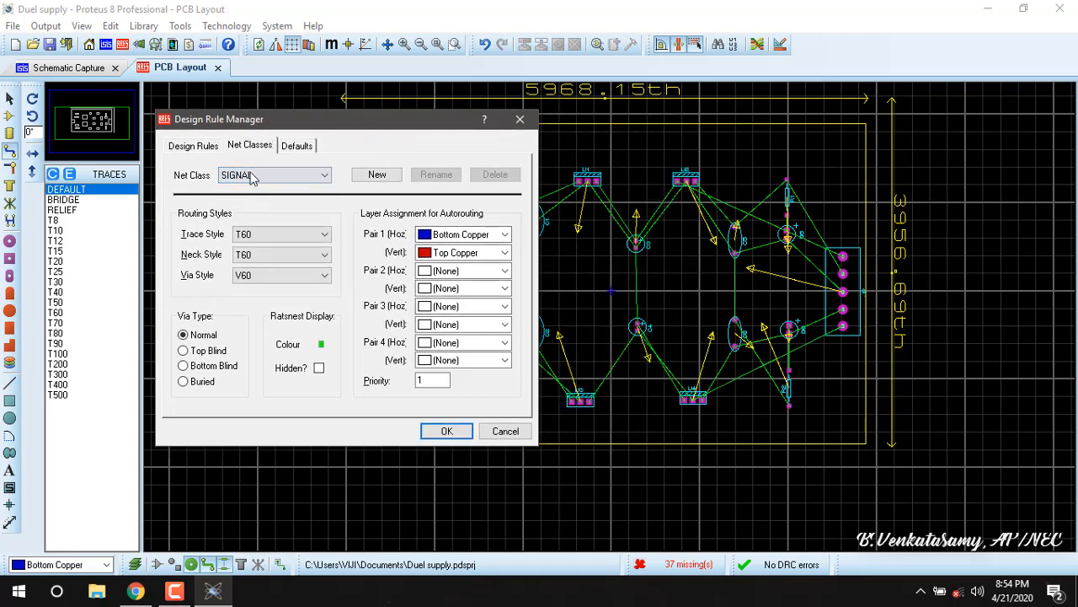
pyautogui.click(447, 430)
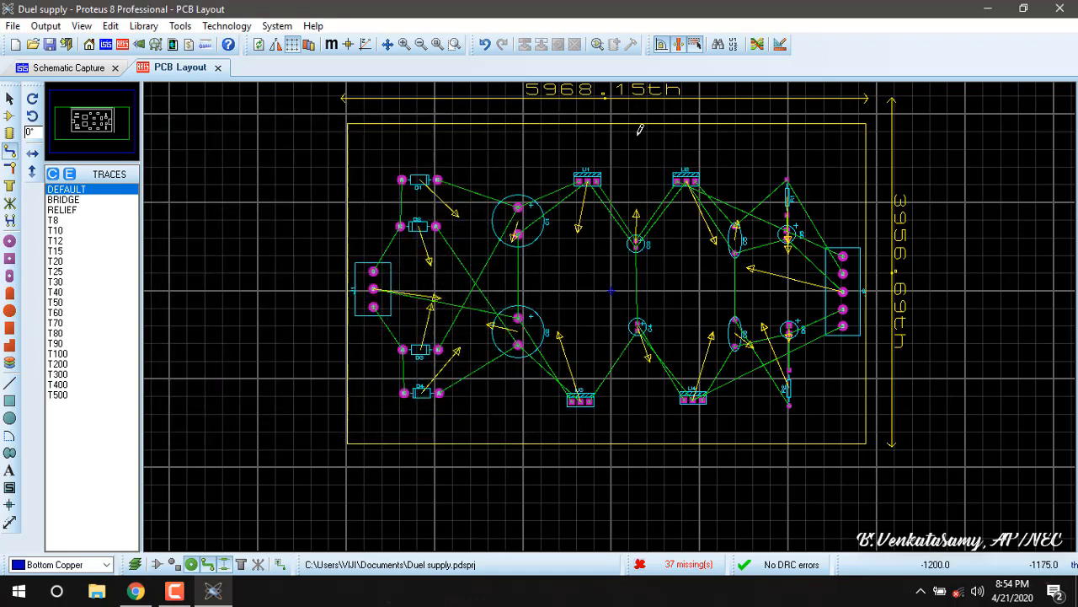
# Step: Autoroute the board with the basic schedule using the current auto router settings
pyautogui.click(758, 47)
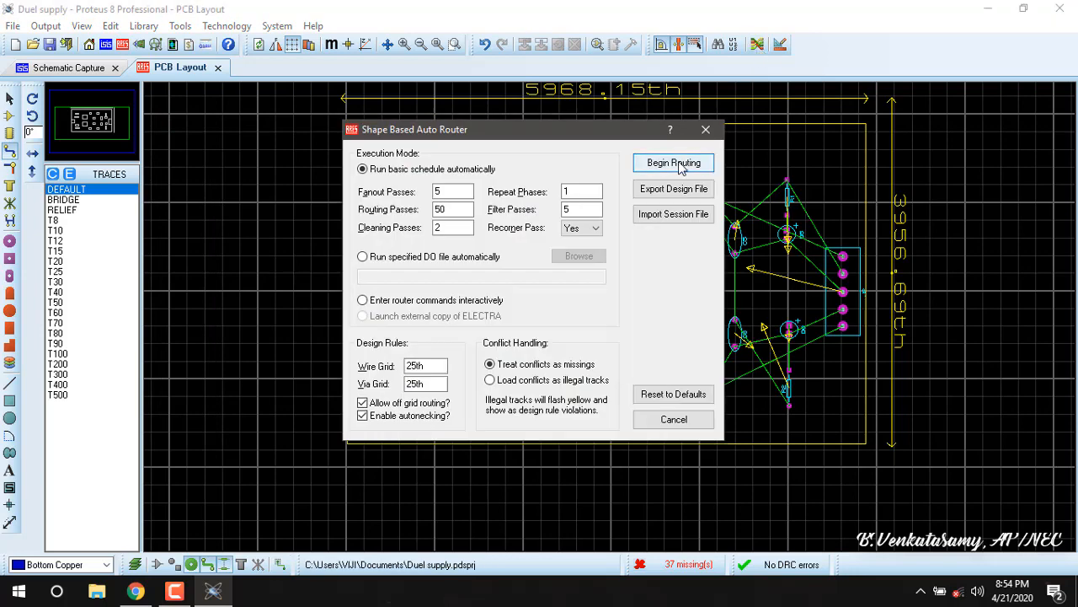
pyautogui.click(674, 163)
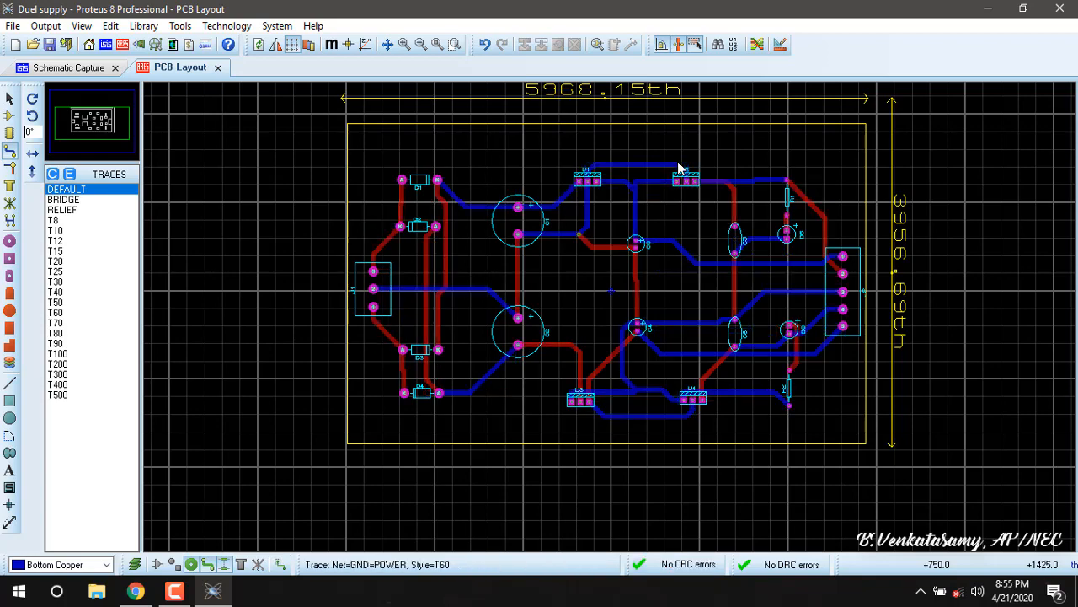
pyautogui.scroll(1, 607, 312)
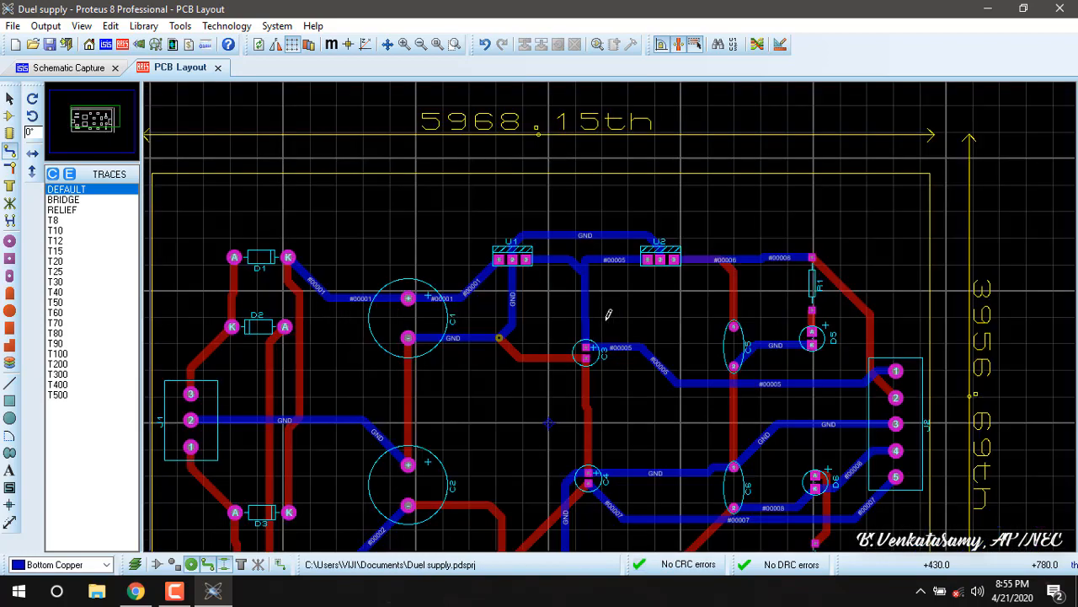
# Step: Examine the autorouted top and bottom copper traces across the whole board
pyautogui.scroll(-1, 608, 315)
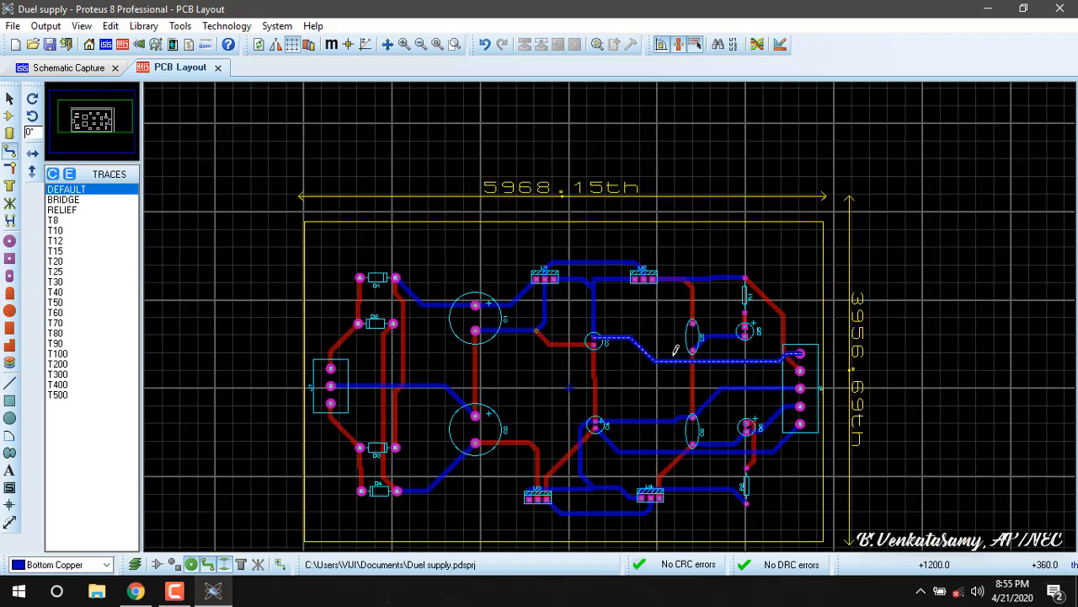
pyautogui.scroll(1, 674, 349)
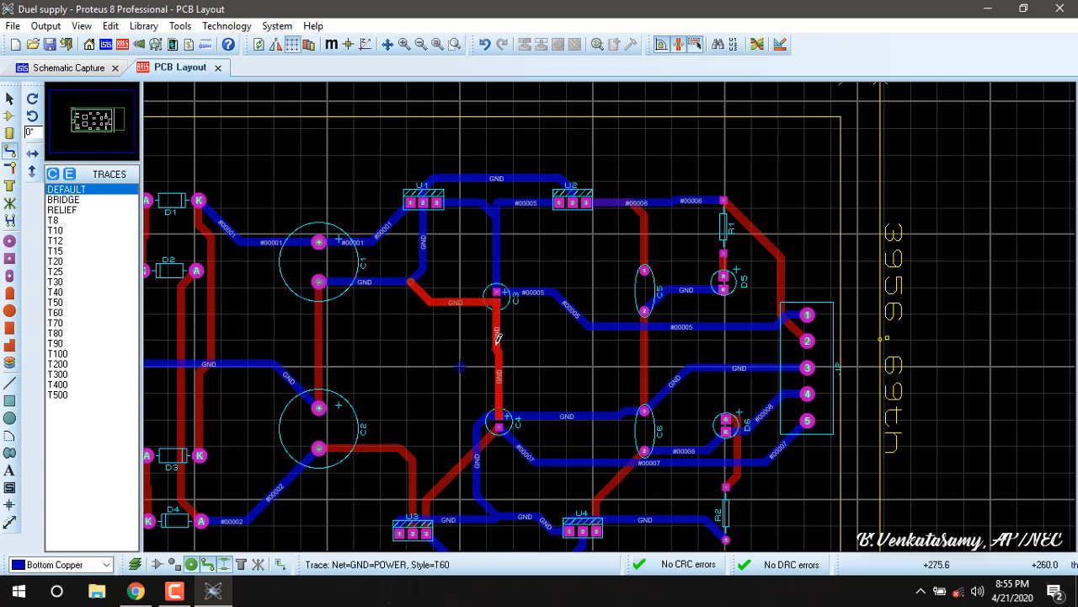
pyautogui.scroll(-1, 397, 306)
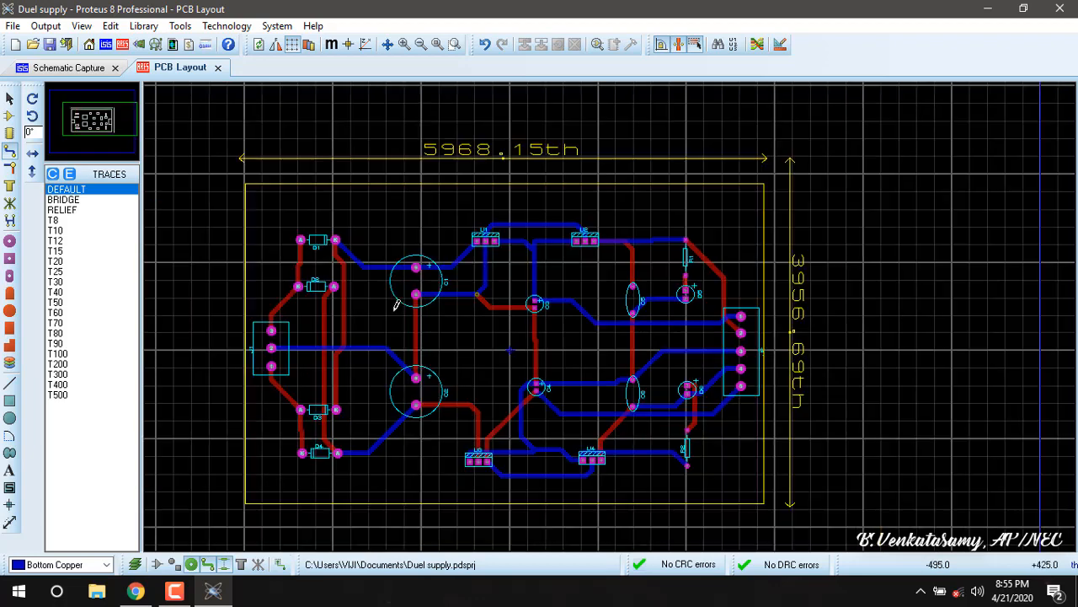
pyautogui.scroll(1, 545, 306)
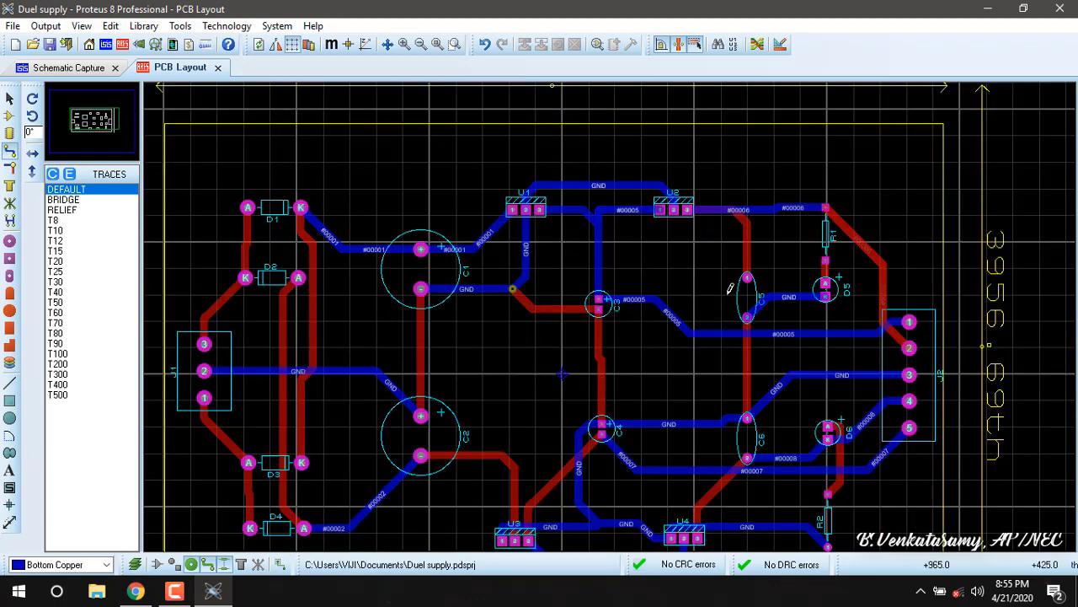
pyautogui.scroll(-2, 714, 302)
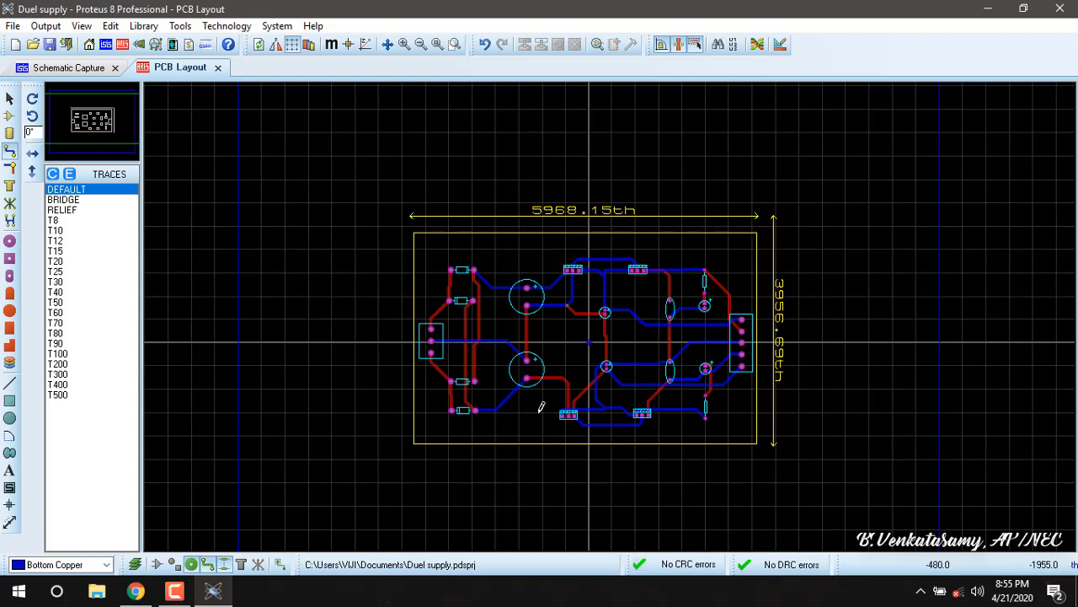
pyautogui.scroll(2, 614, 308)
pyautogui.scroll(-1, 624, 323)
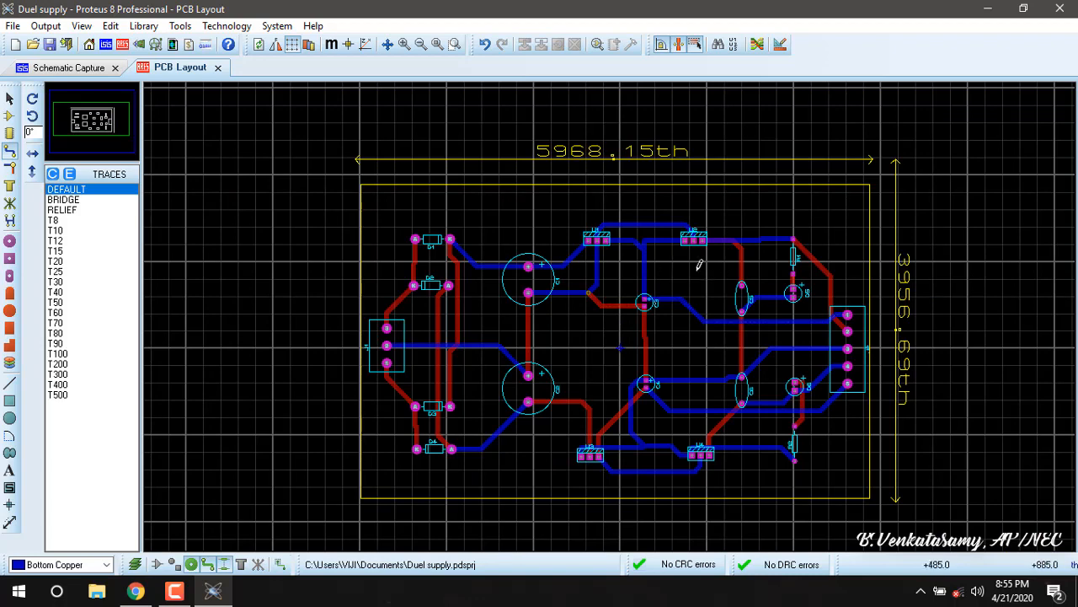
# Step: Set the trace style of the POWER net class to T80 in the design rules
pyautogui.click(780, 44)
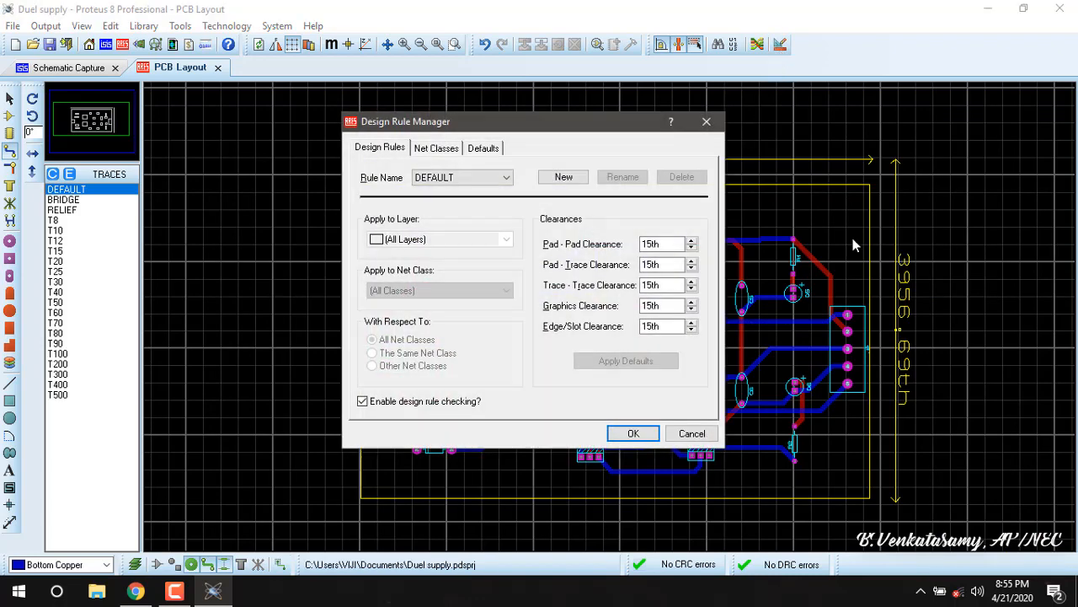
pyautogui.moveTo(488, 122); pyautogui.dragTo(199, 116)
pyautogui.click(155, 145)
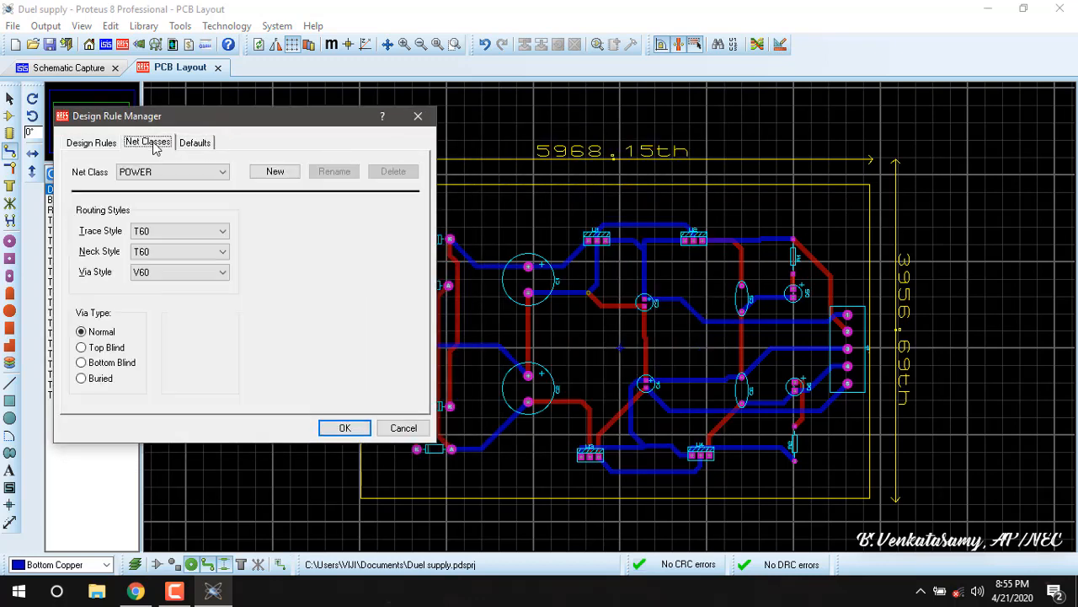
pyautogui.click(178, 234)
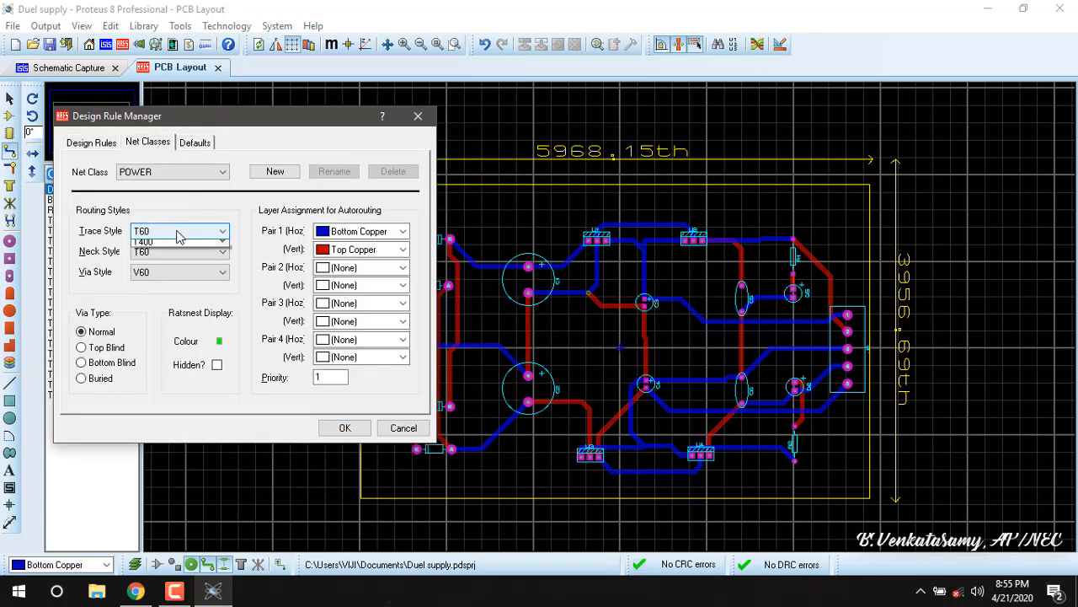
pyautogui.click(157, 266)
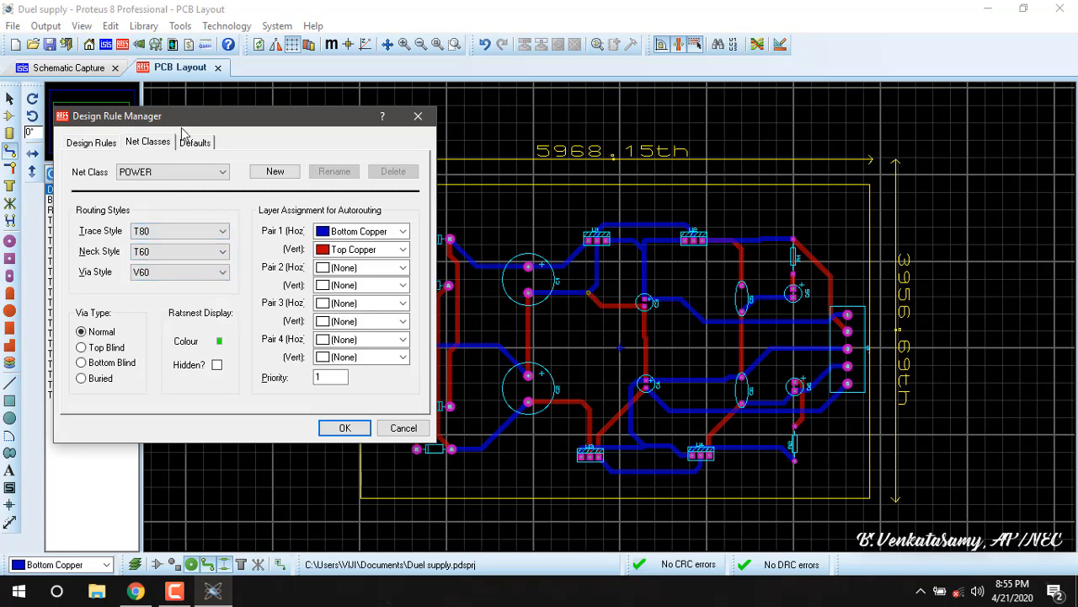
# Step: Set the neck style of the POWER net class to T40 and its via style to V40
pyautogui.moveTo(207, 118); pyautogui.dragTo(216, 103)
pyautogui.click(181, 239)
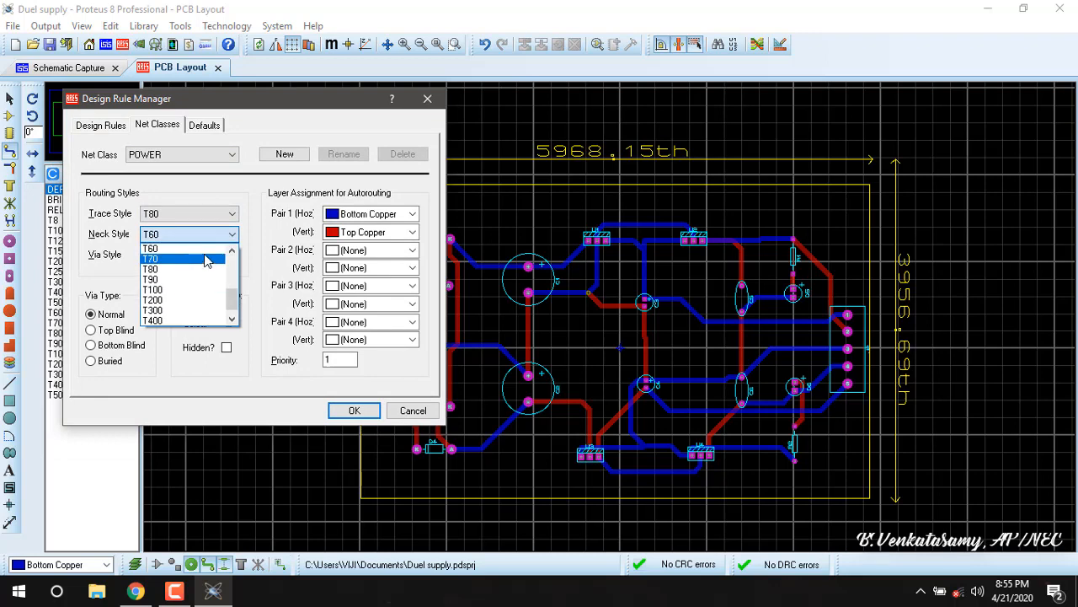
pyautogui.click(231, 251)
pyautogui.click(232, 251)
pyautogui.click(213, 249)
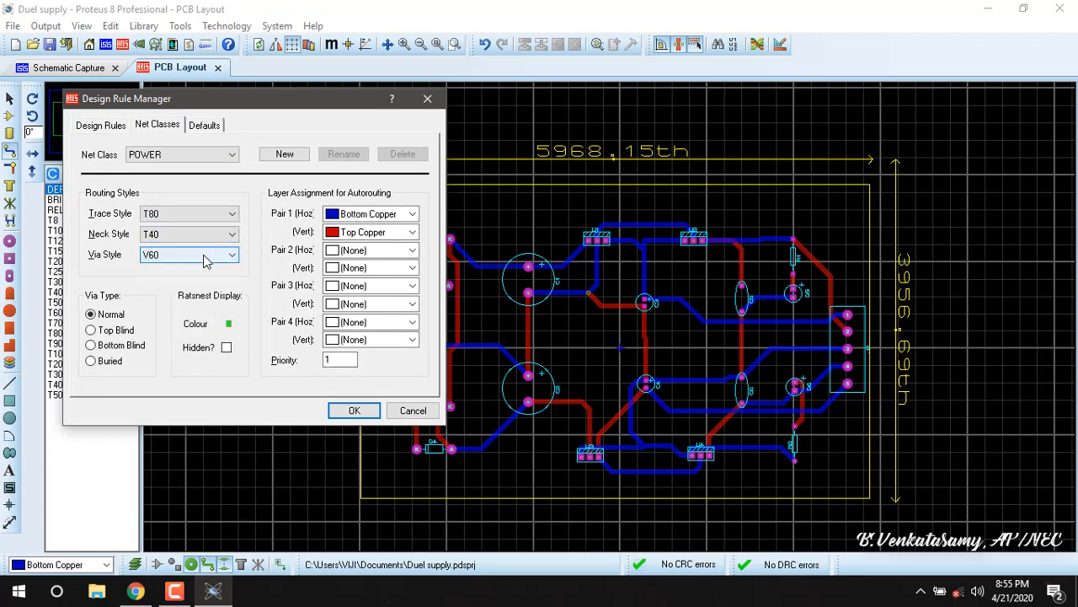
pyautogui.click(204, 256)
pyautogui.click(190, 273)
# Step: Set the trace style of the SIGNAL net class to T80
pyautogui.click(190, 155)
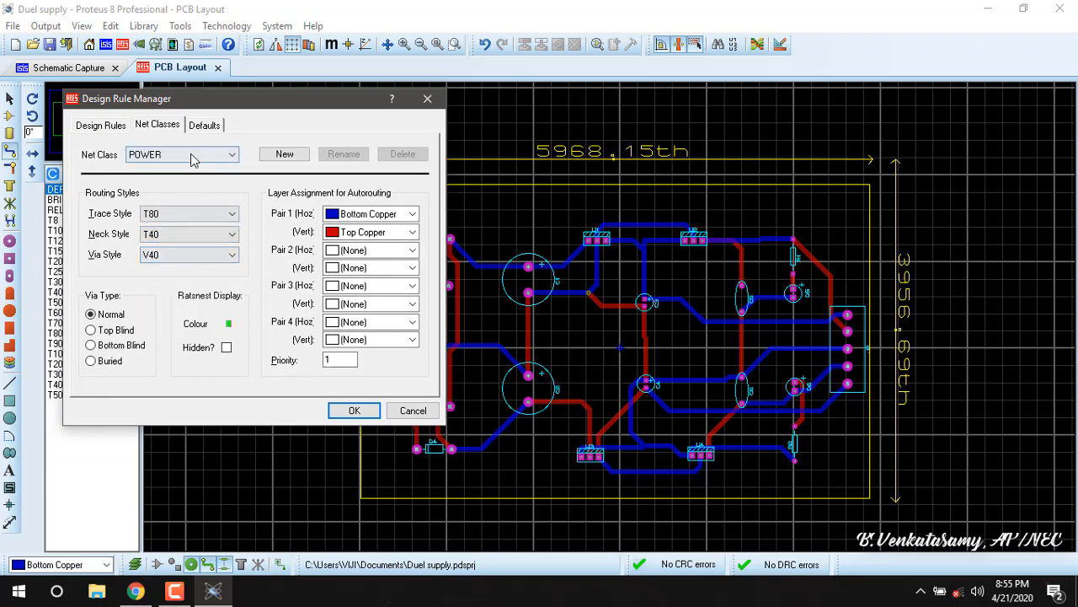
pyautogui.click(192, 180)
pyautogui.click(178, 219)
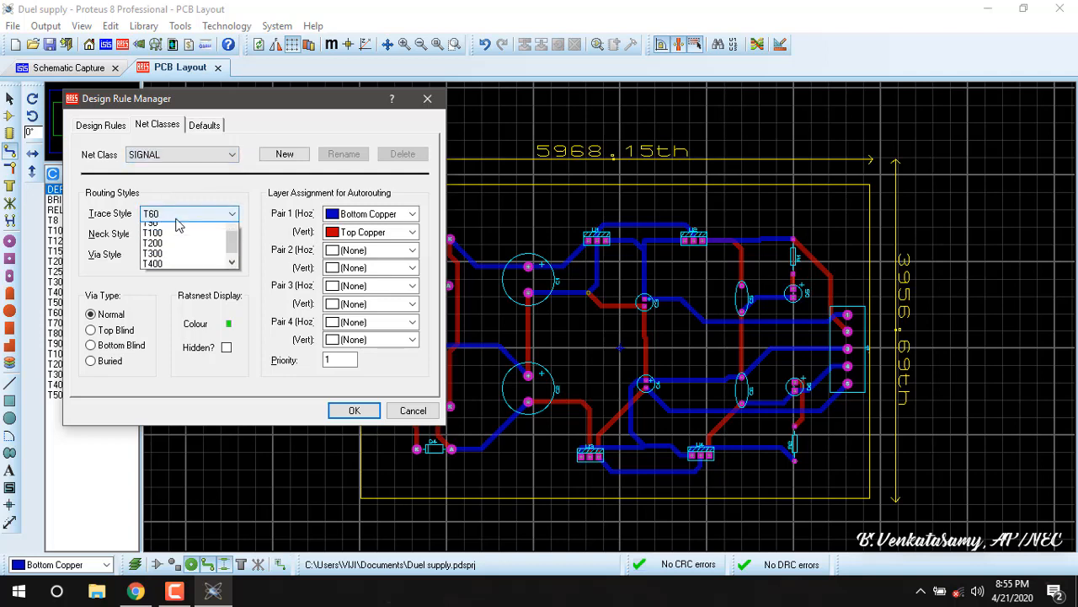
pyautogui.click(176, 250)
# Step: Set the SIGNAL net class's neck style to T40 and via style to V40, and apply the design rules
pyautogui.click(177, 241)
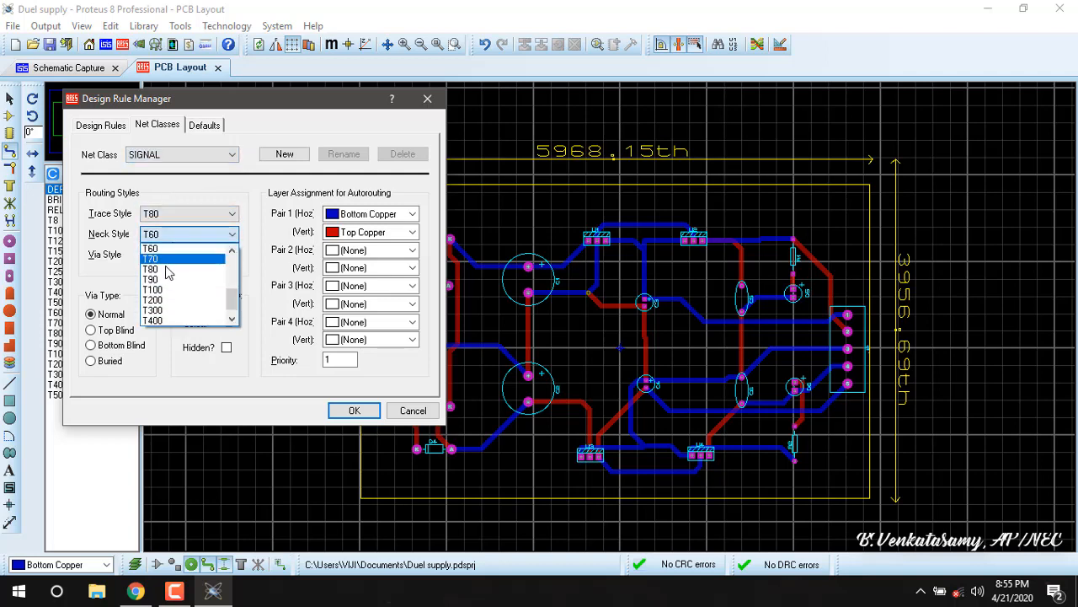
pyautogui.click(232, 250)
pyautogui.click(231, 250)
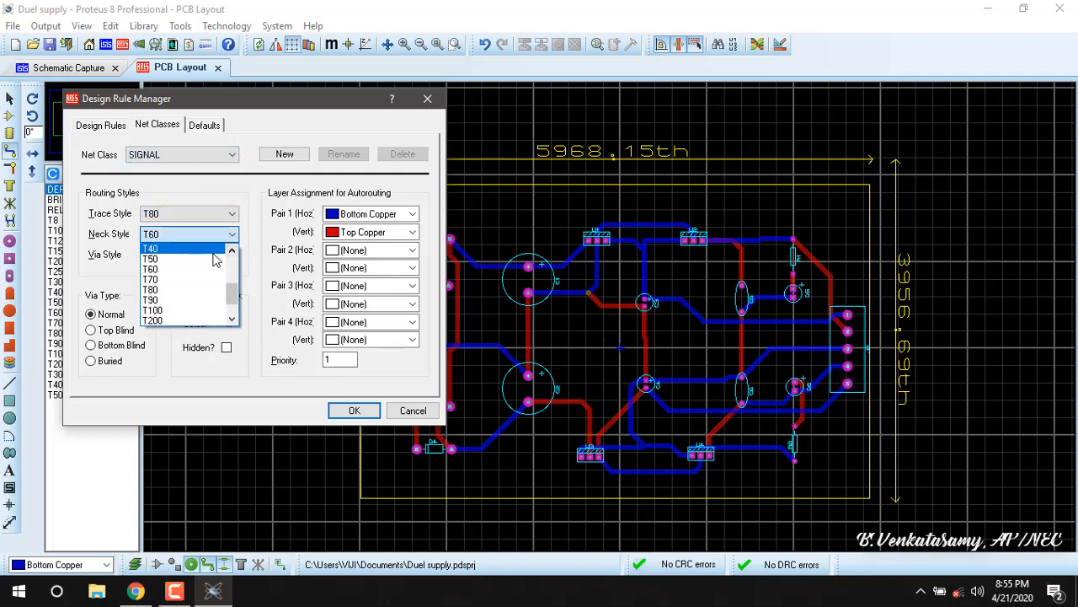
pyautogui.click(181, 253)
pyautogui.click(217, 254)
pyautogui.click(169, 284)
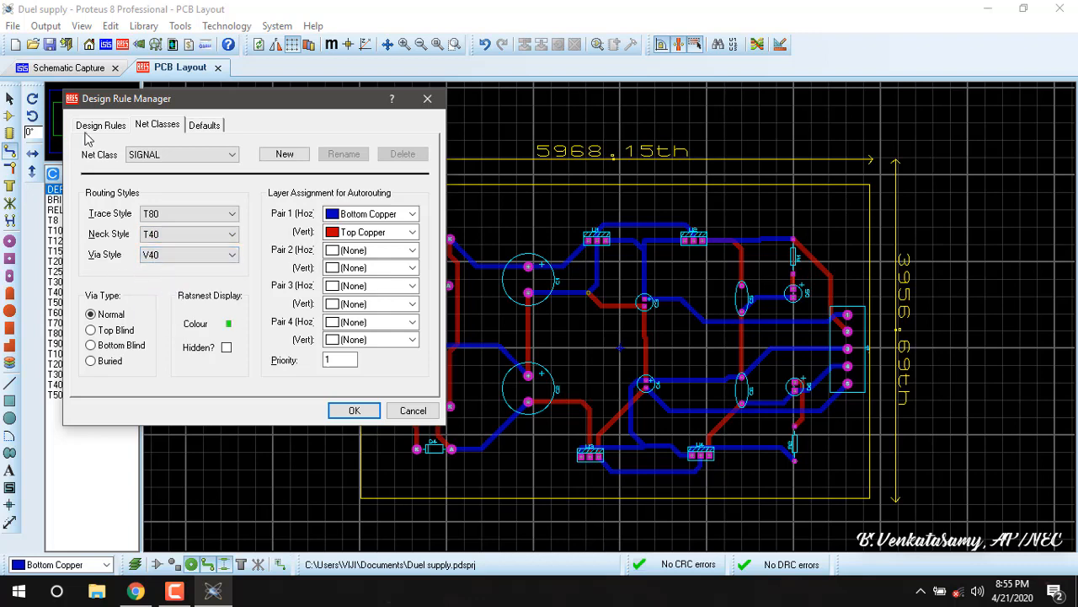
pyautogui.moveTo(219, 100); pyautogui.dragTo(273, 108)
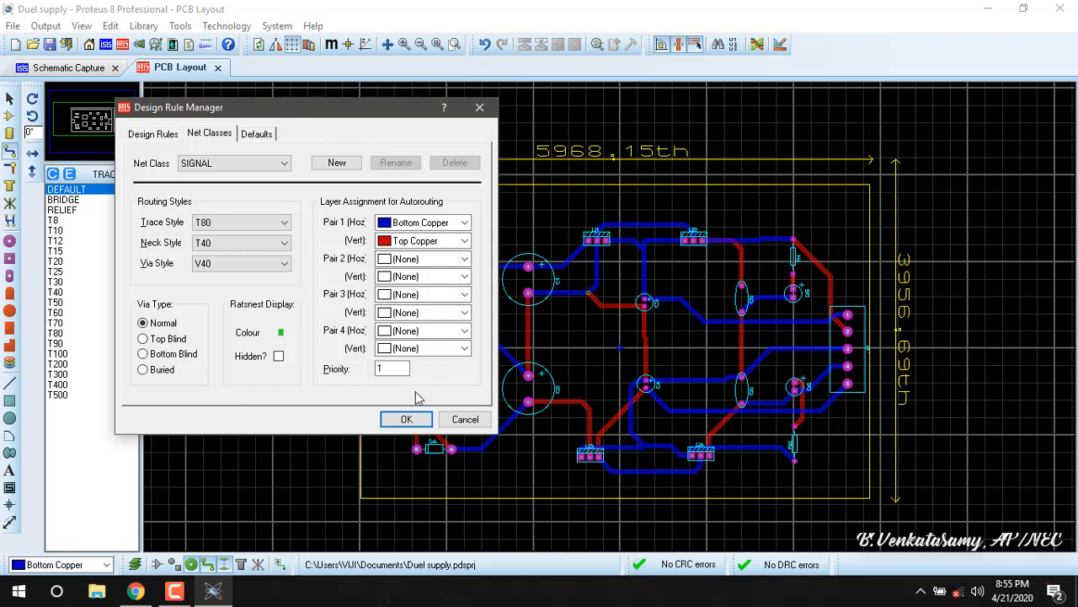
pyautogui.click(408, 419)
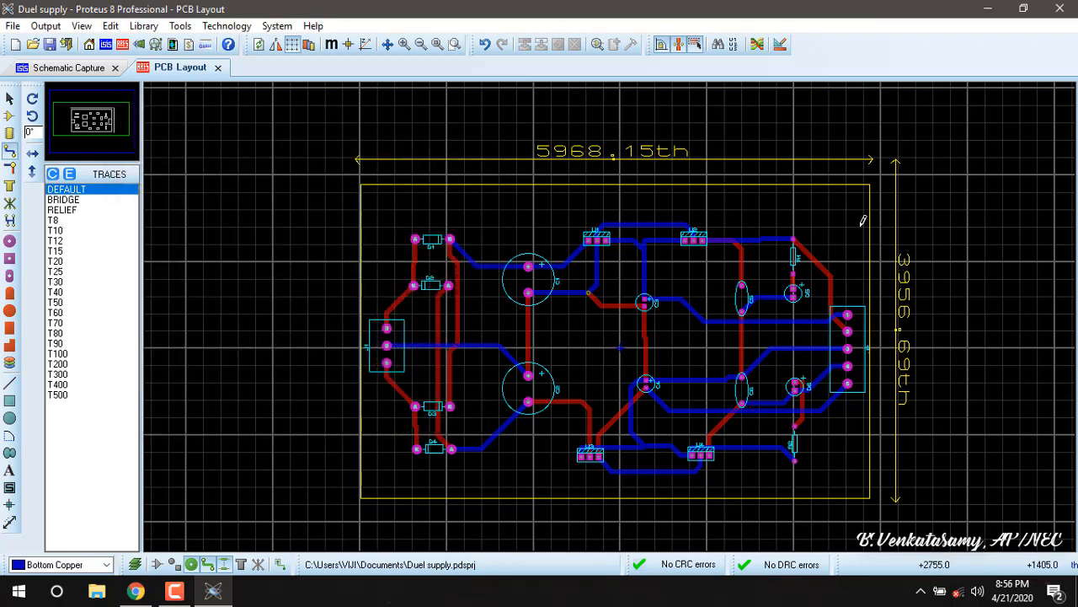
# Step: Delete all the traces on the board and autoroute it again with the basic schedule
pyautogui.click(9, 151)
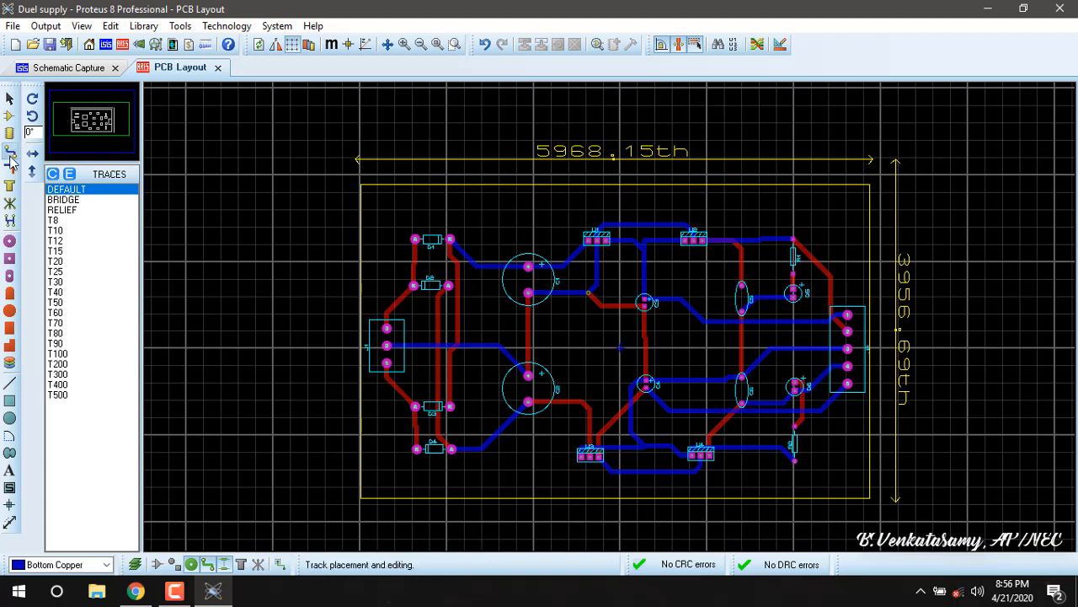
pyautogui.moveTo(938, 228); pyautogui.dragTo(163, 543)
pyautogui.press('Delete')
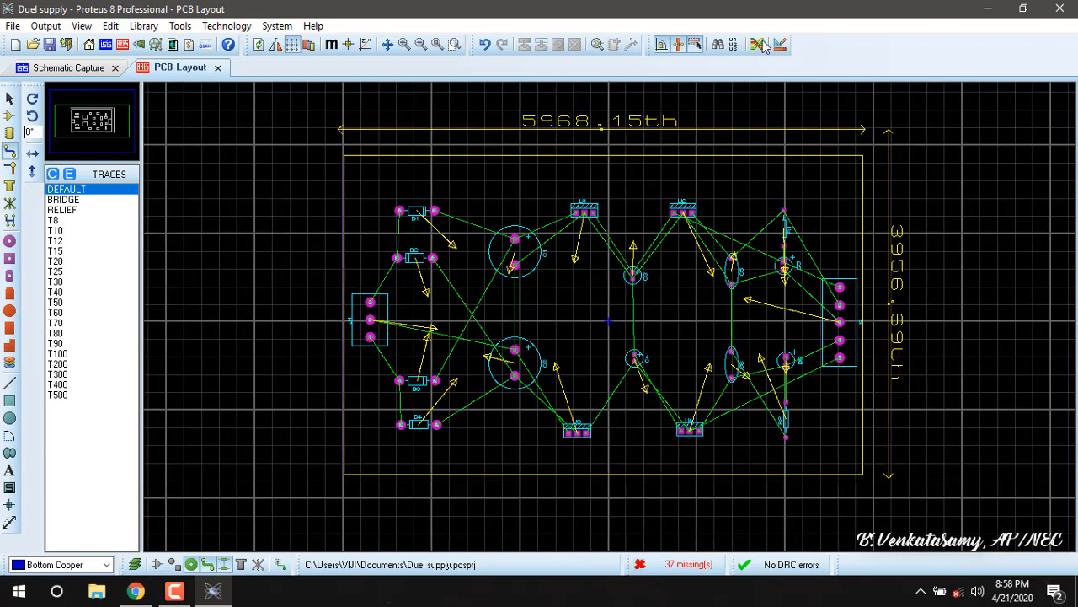
pyautogui.click(759, 45)
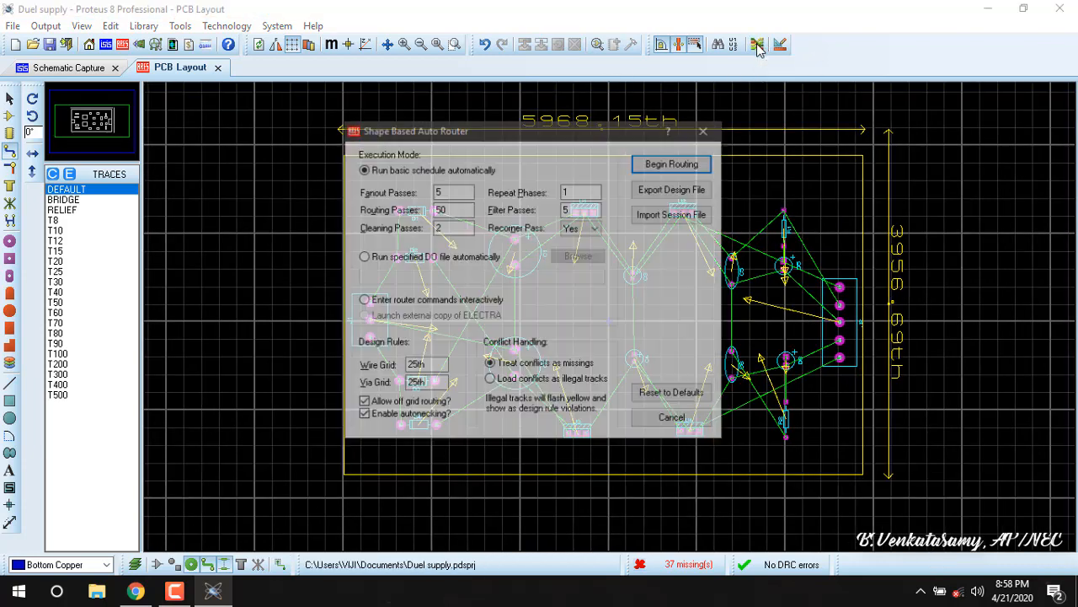
pyautogui.click(674, 164)
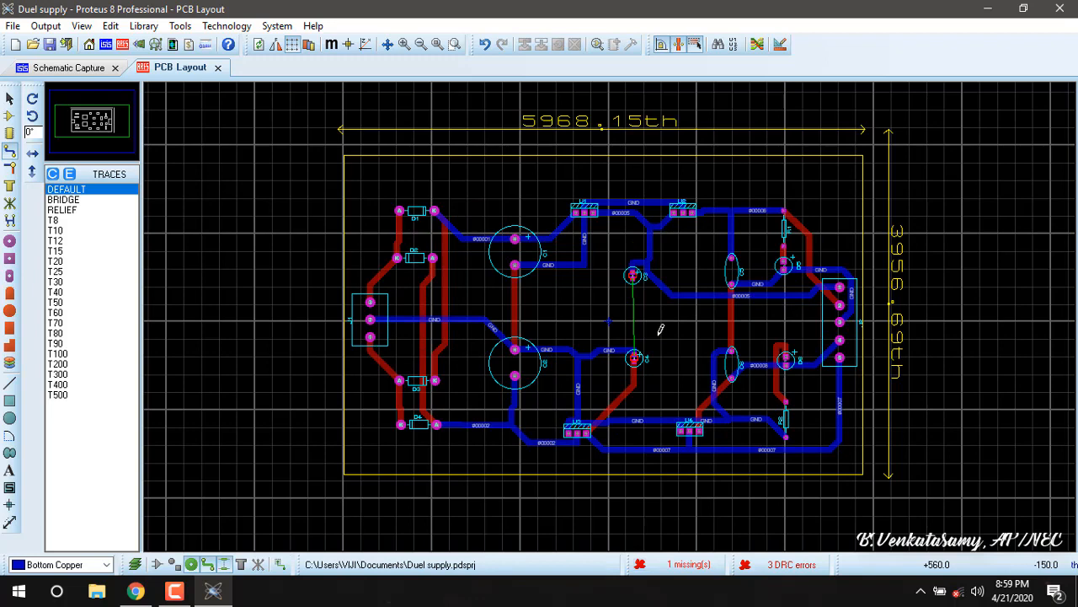
# Step: Inspect the unrouted connection between C3 and C4 and review the list of design rule errors
pyautogui.scroll(2, 661, 330)
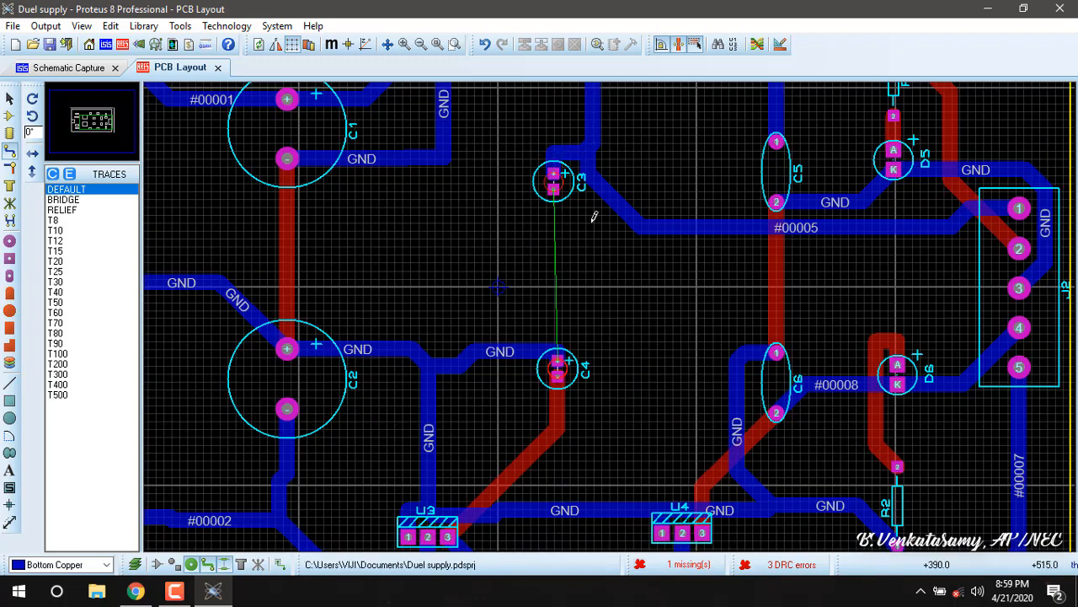
pyautogui.scroll(-2, 531, 316)
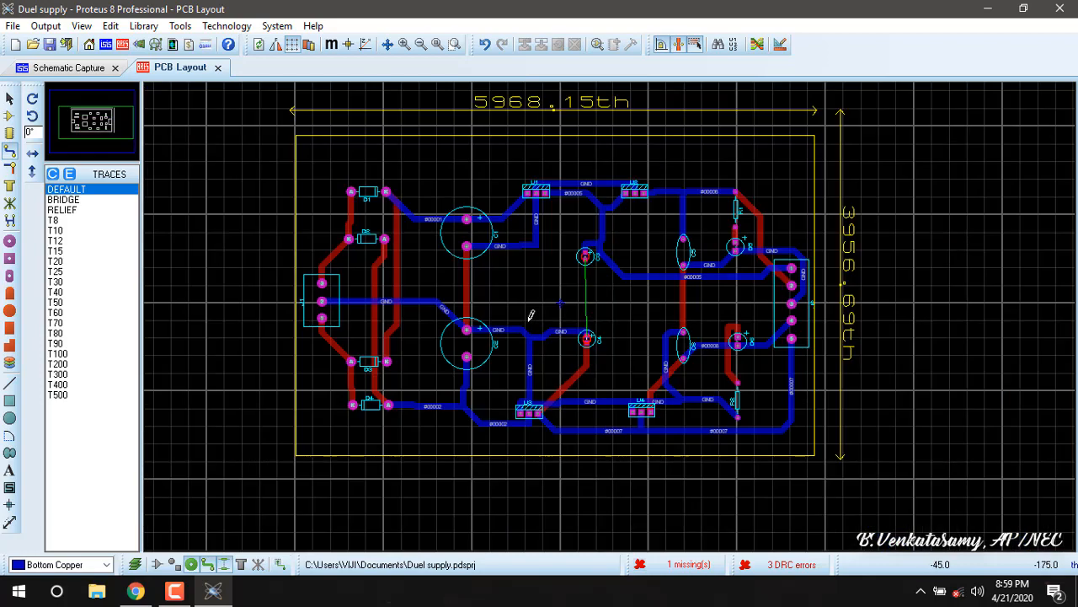
pyautogui.scroll(2, 531, 316)
pyautogui.scroll(-1, 612, 308)
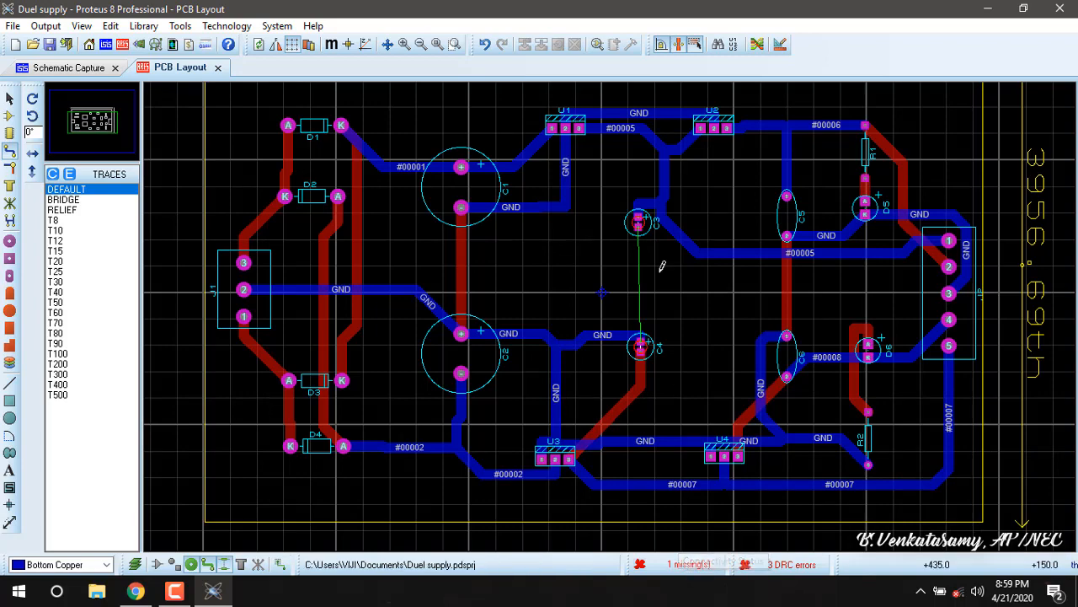
pyautogui.scroll(1, 611, 309)
pyautogui.scroll(-1, 577, 210)
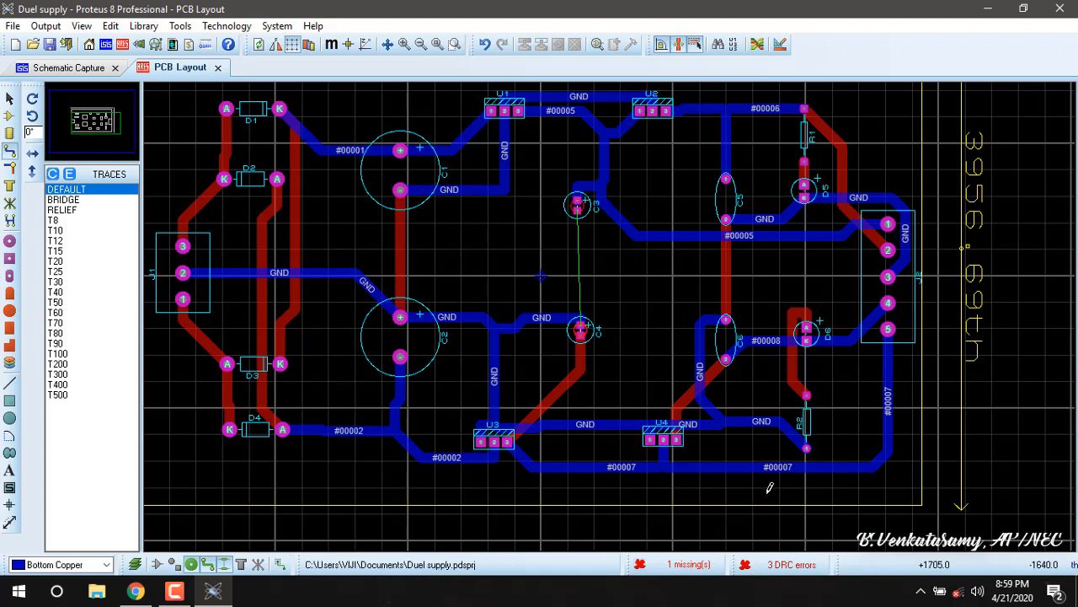
pyautogui.click(790, 564)
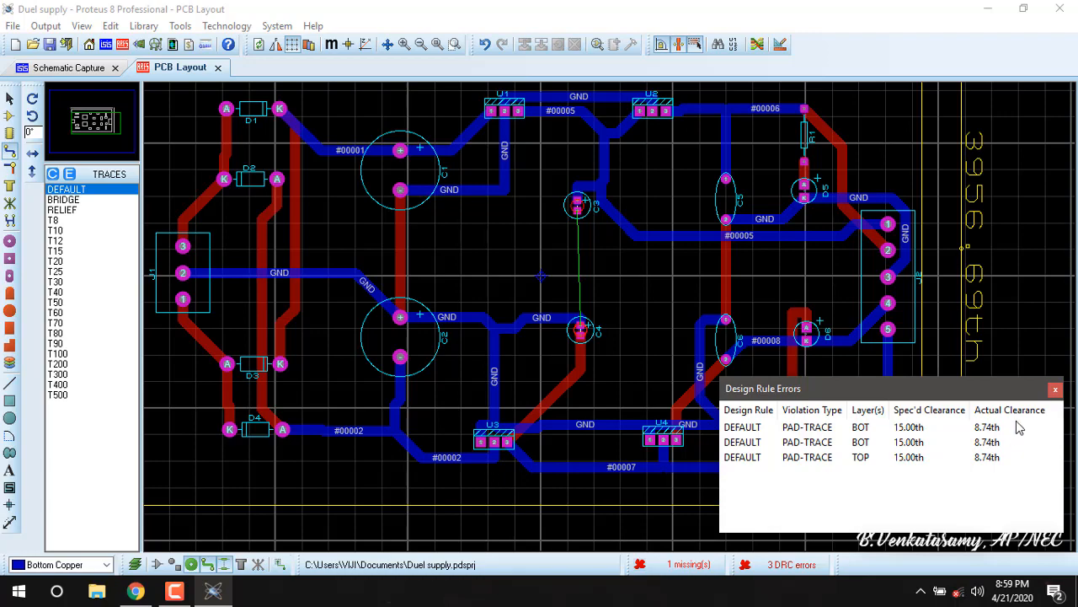
pyautogui.click(1056, 390)
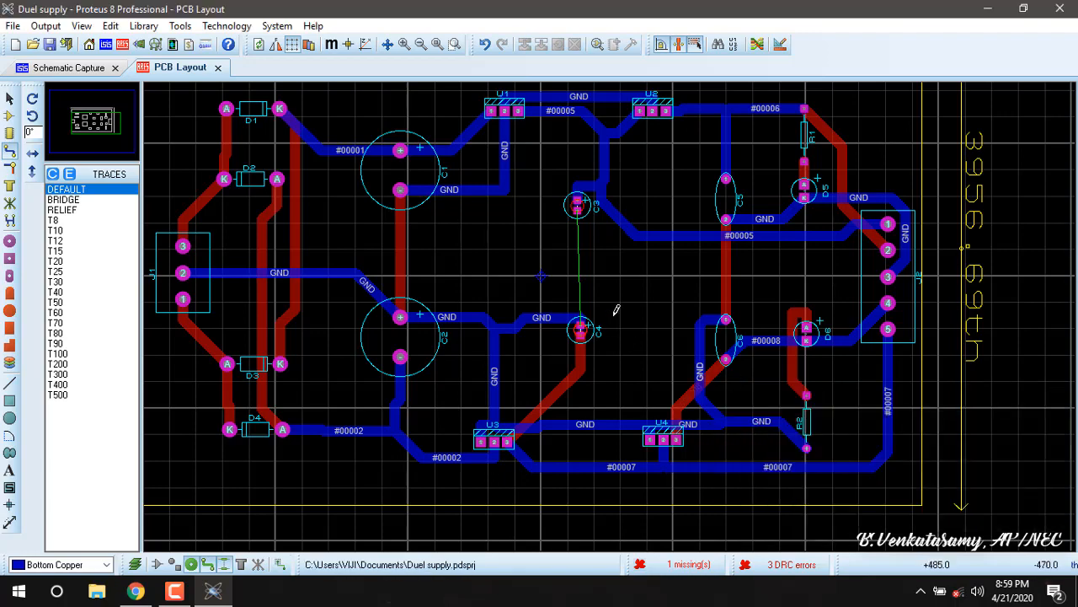
# Step: Inspect the pad-to-trace clearance between the two pads of capacitor C4 up close
pyautogui.scroll(3, 611, 310)
pyautogui.scroll(2, 612, 316)
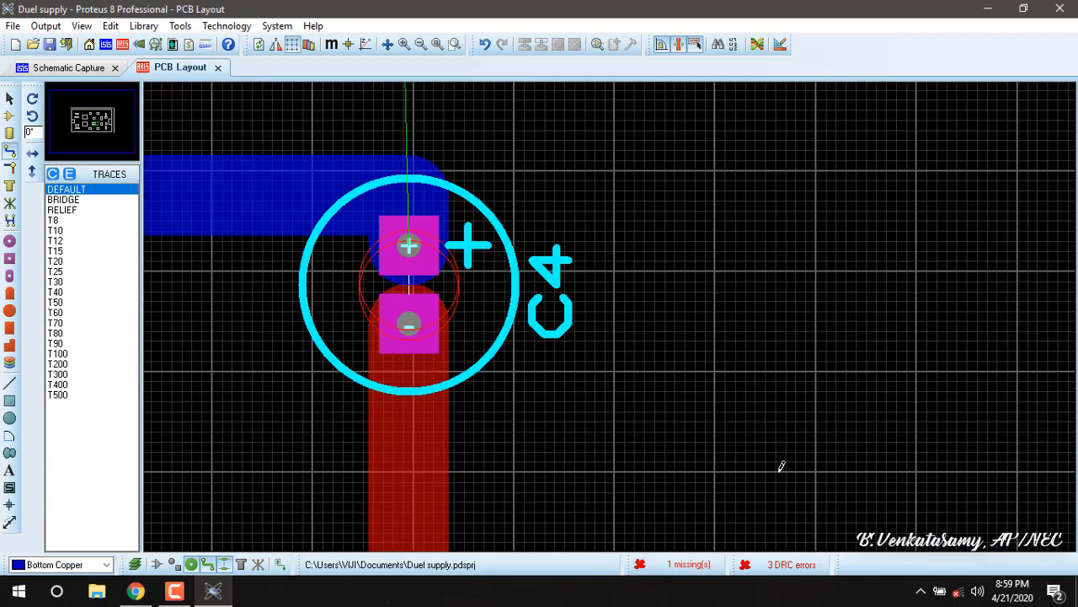
pyautogui.scroll(1, 485, 363)
pyautogui.scroll(-1, 500, 199)
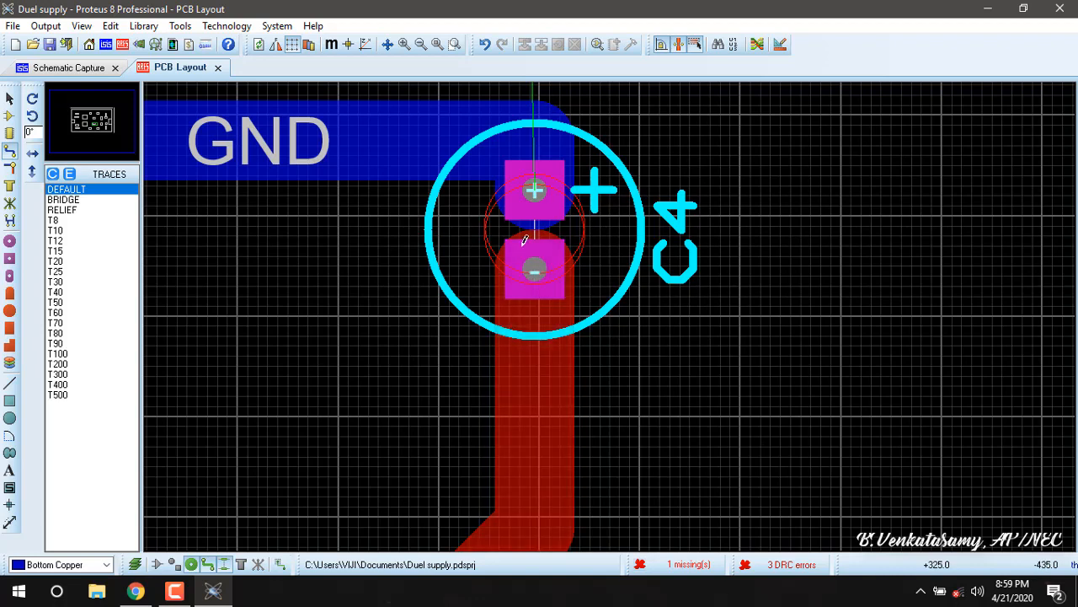
pyautogui.click(395, 123)
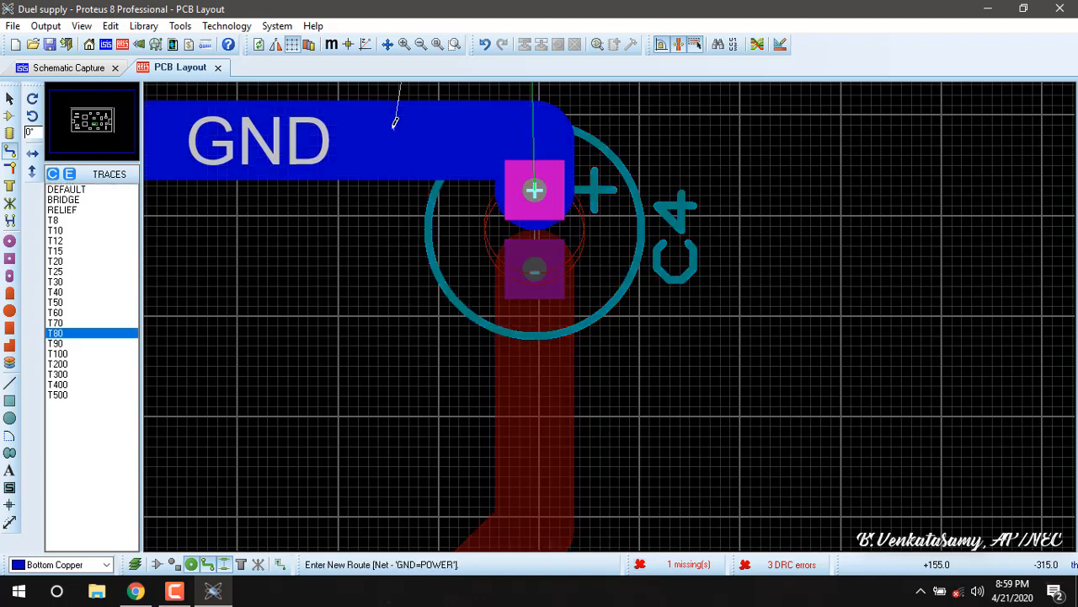
pyautogui.press('Escape')
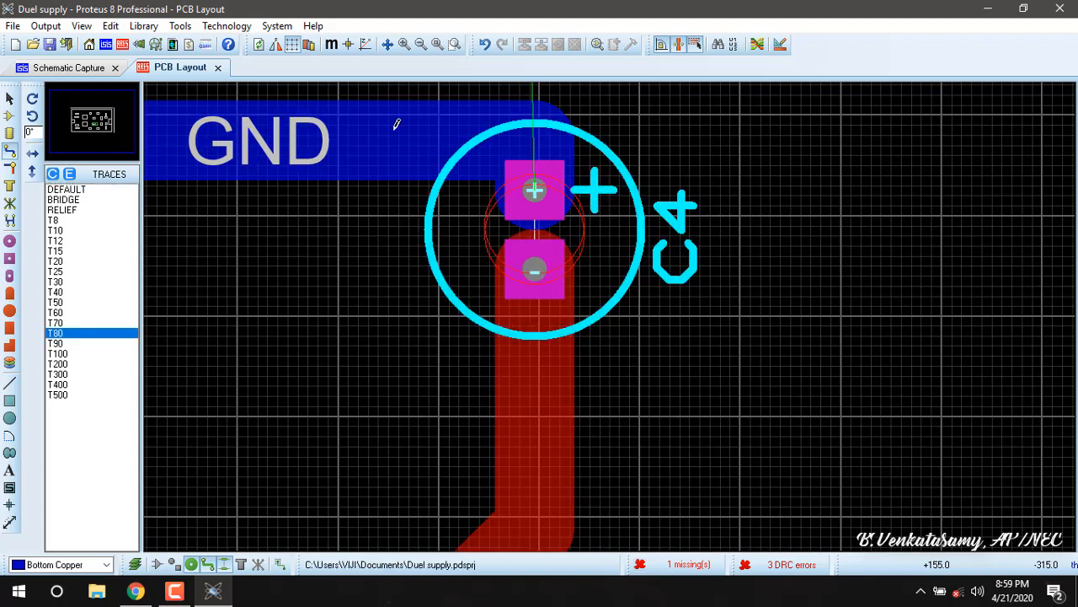
pyautogui.rightClick(409, 123)
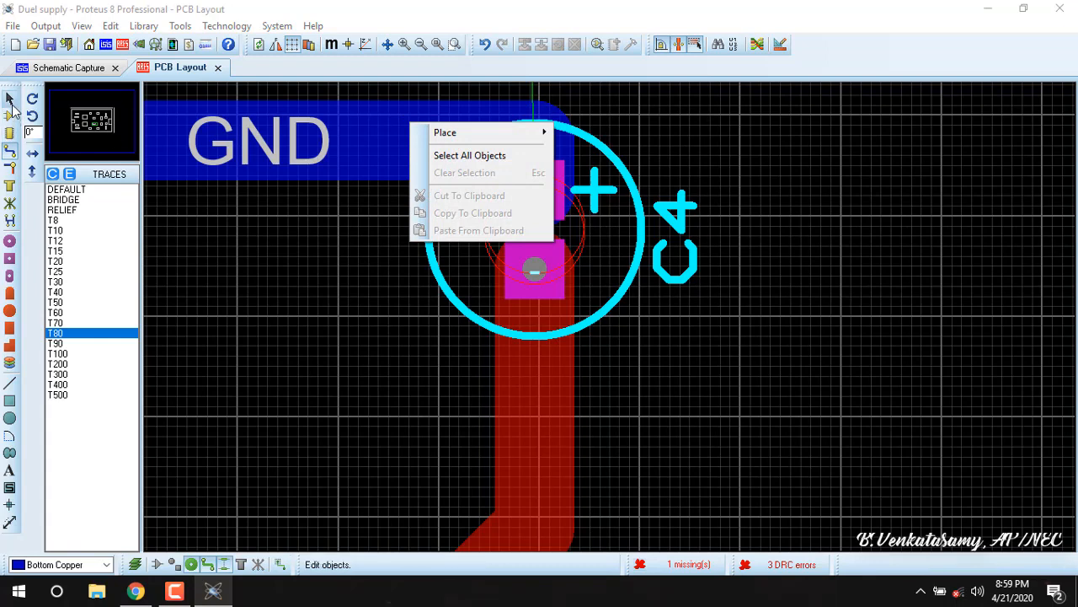
pyautogui.click(10, 114)
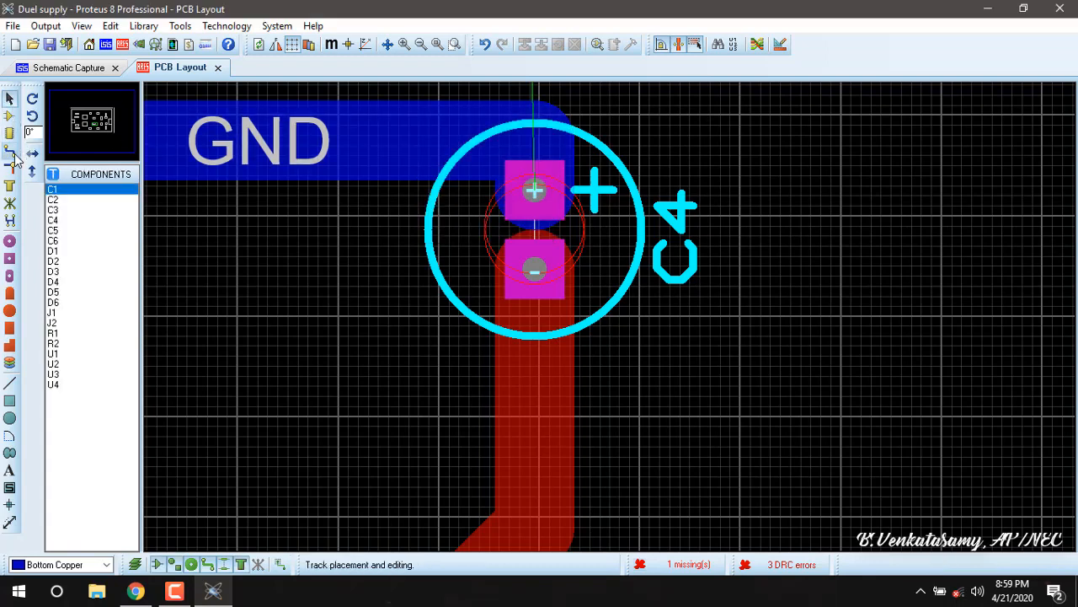
# Step: Change the trace style of the GND route ending at C4's positive pad to T50
pyautogui.click(11, 152)
pyautogui.rightClick(447, 122)
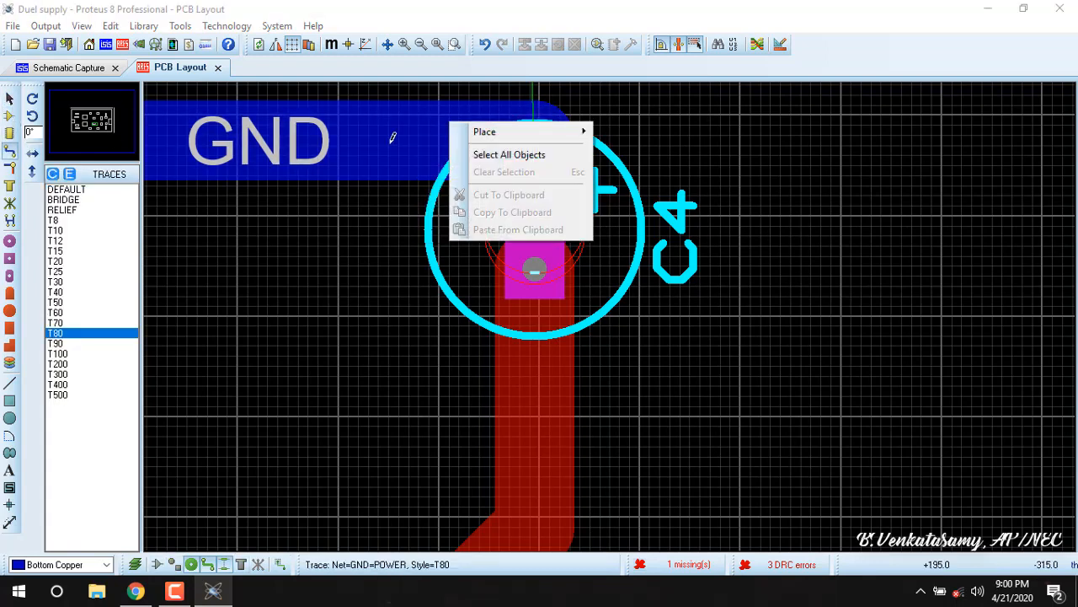
pyautogui.click(392, 137)
pyautogui.rightClick(392, 137)
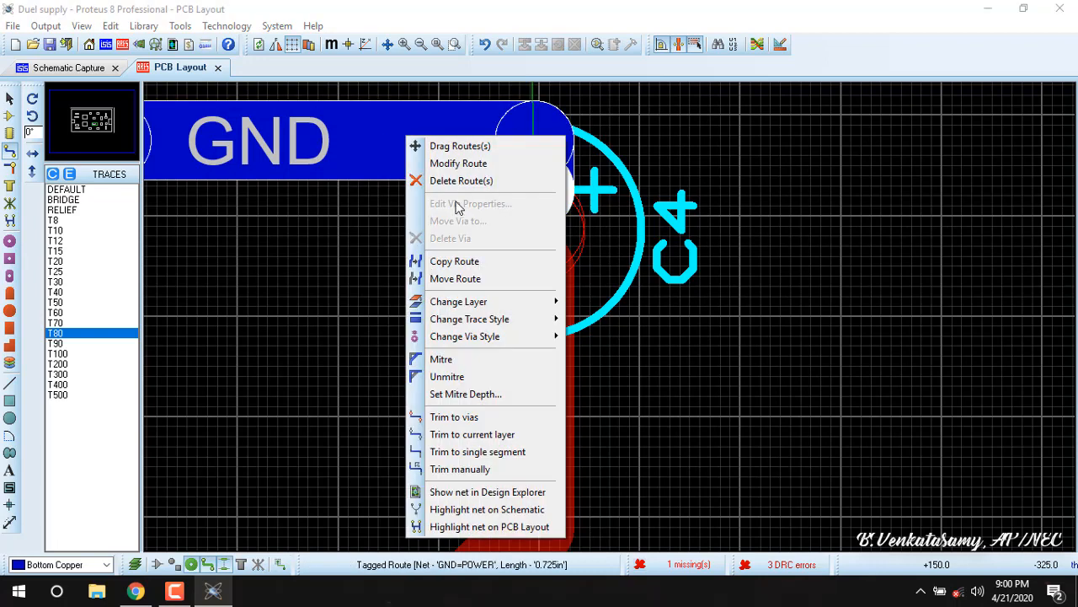
pyautogui.moveTo(506, 328)
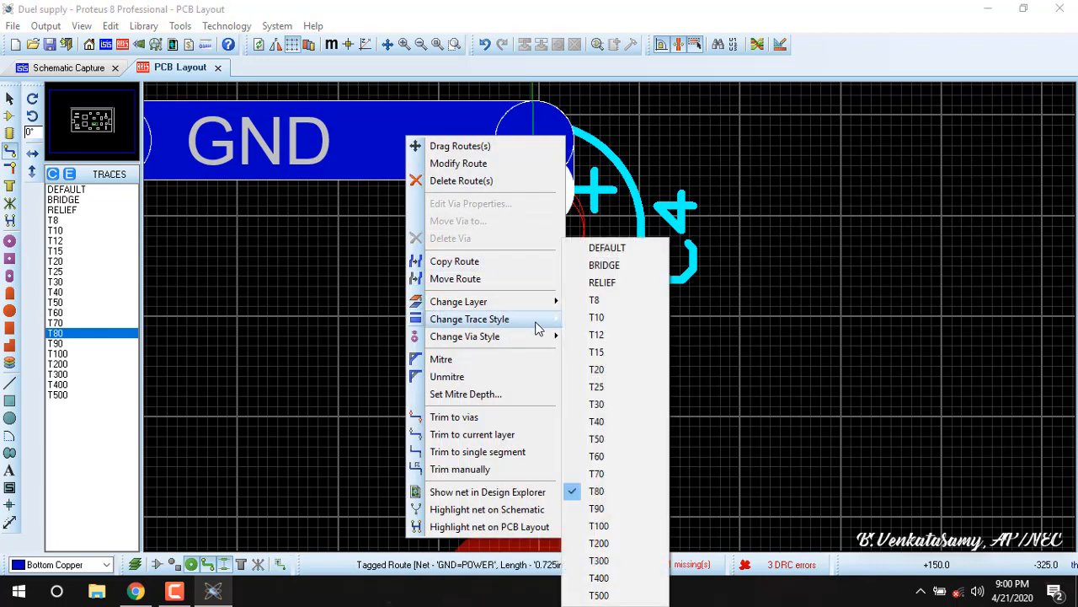
pyautogui.click(610, 440)
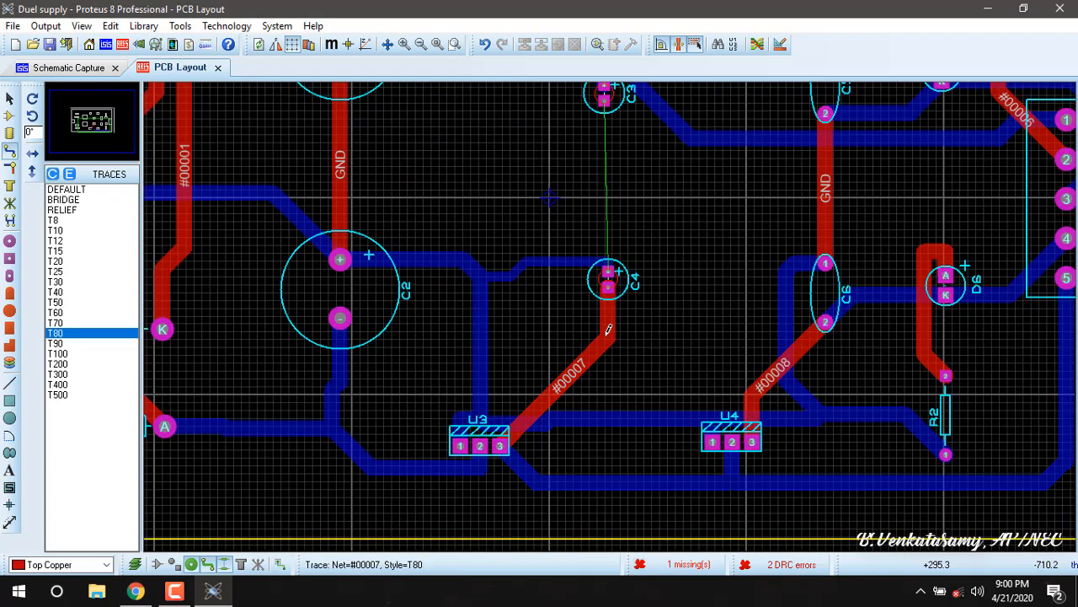
# Step: Change the trace style of the top copper route between C4 and U3 to T50
pyautogui.rightClick(607, 328)
pyautogui.moveTo(684, 362)
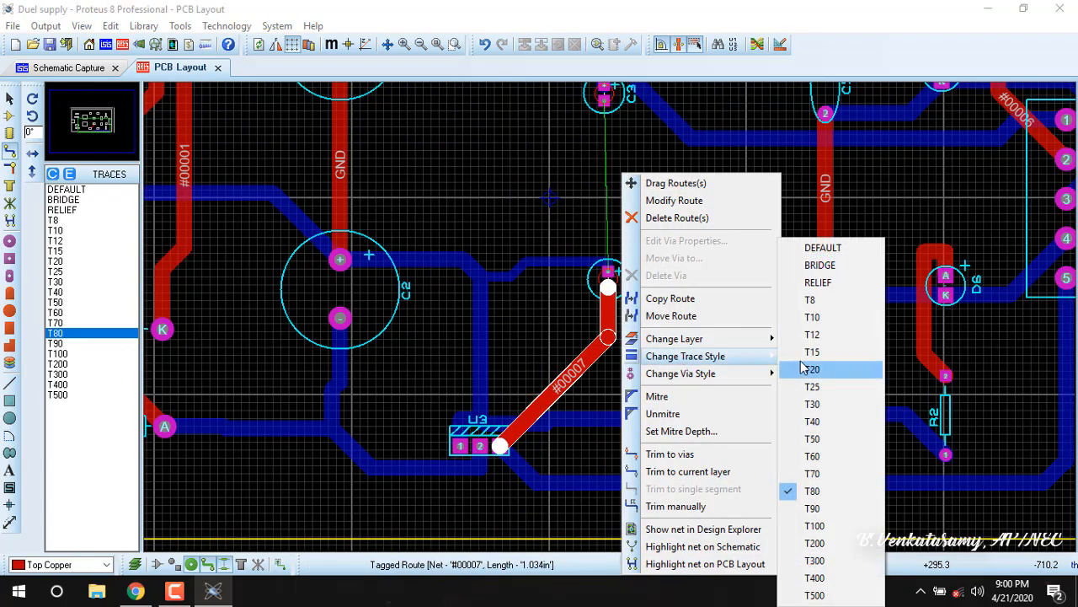
pyautogui.click(814, 439)
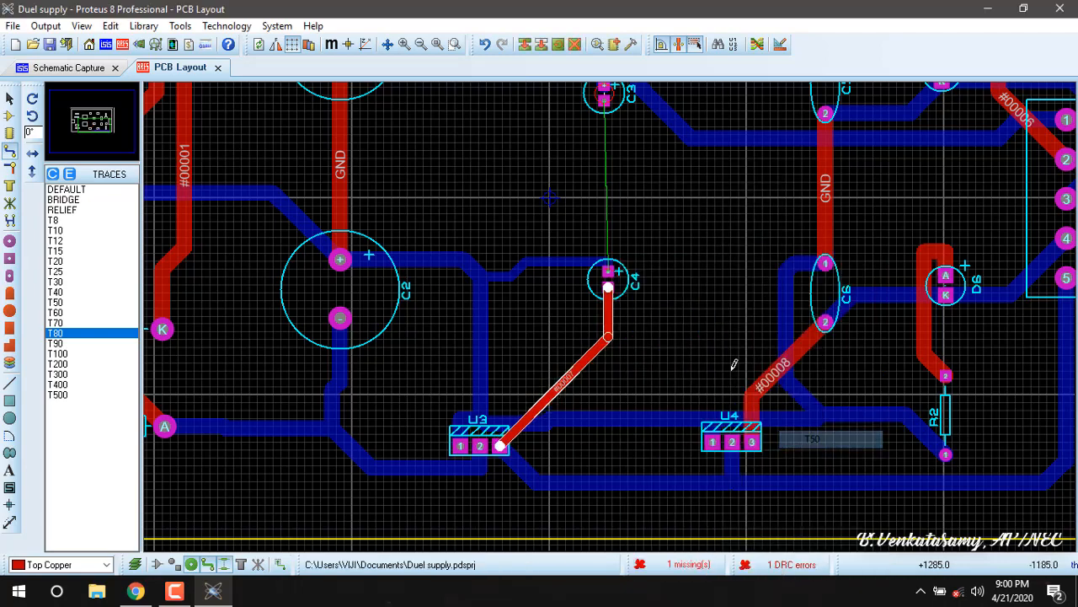
# Step: Change the short route at C3's positive pad to trace style T50 and check the design rule error list
pyautogui.press('F8')
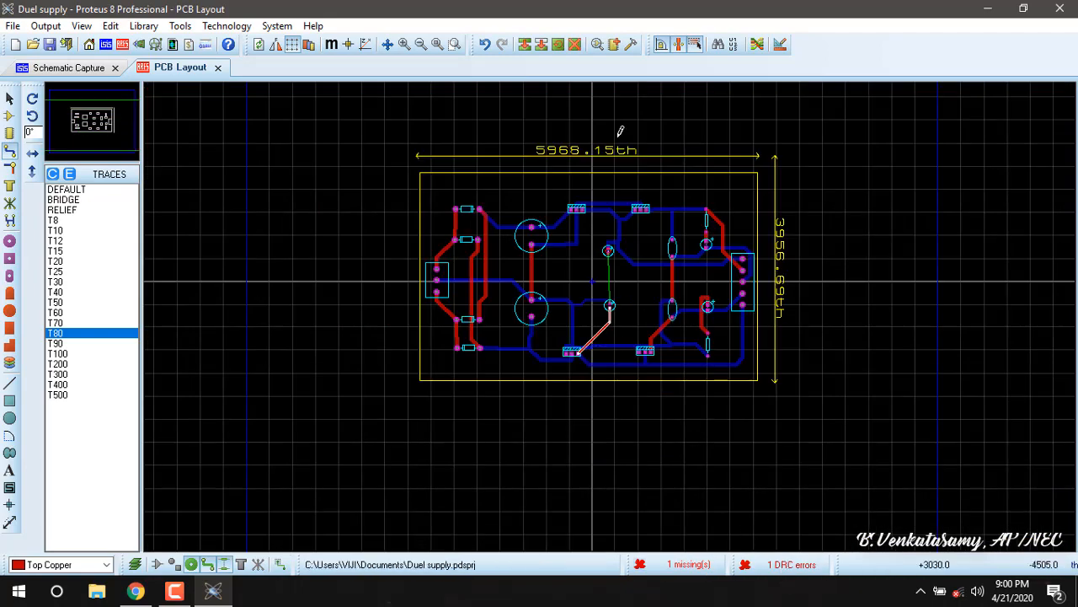
pyautogui.scroll(6, 609, 305)
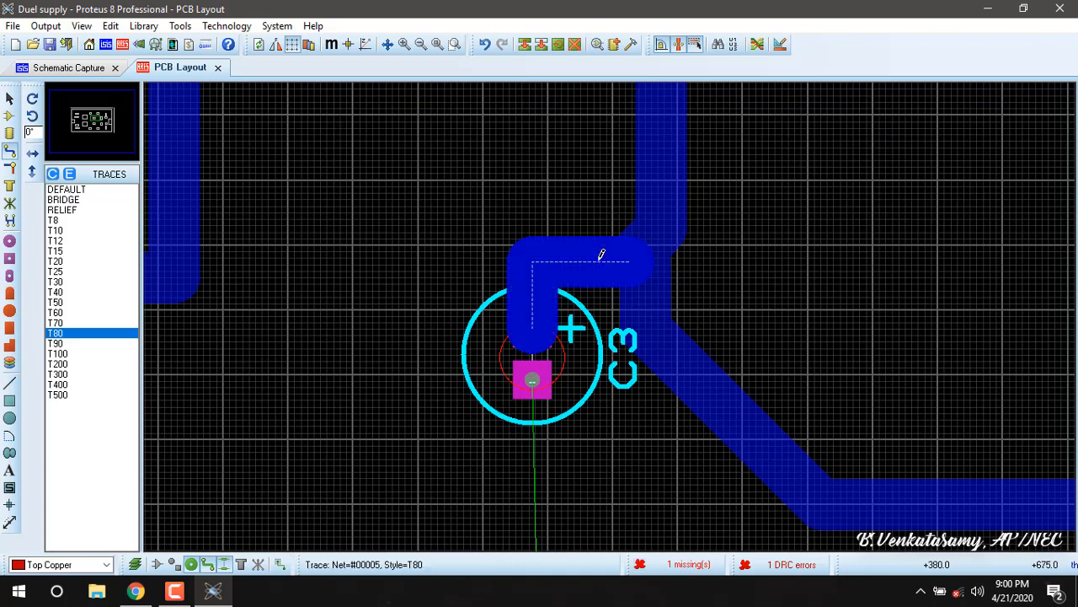
pyautogui.rightClick(613, 249)
pyautogui.moveTo(701, 358)
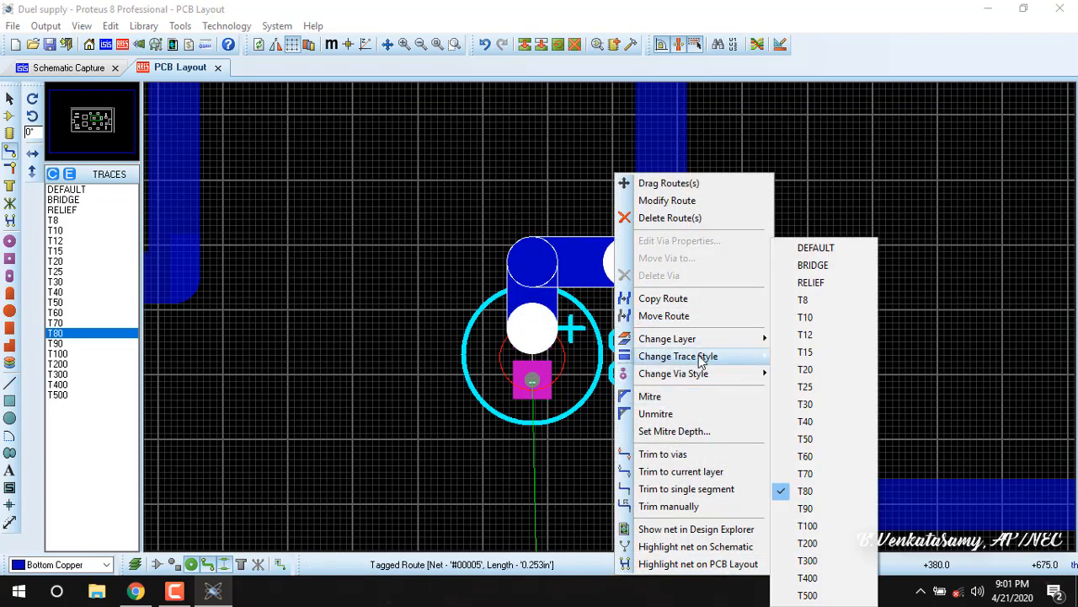
pyautogui.click(824, 438)
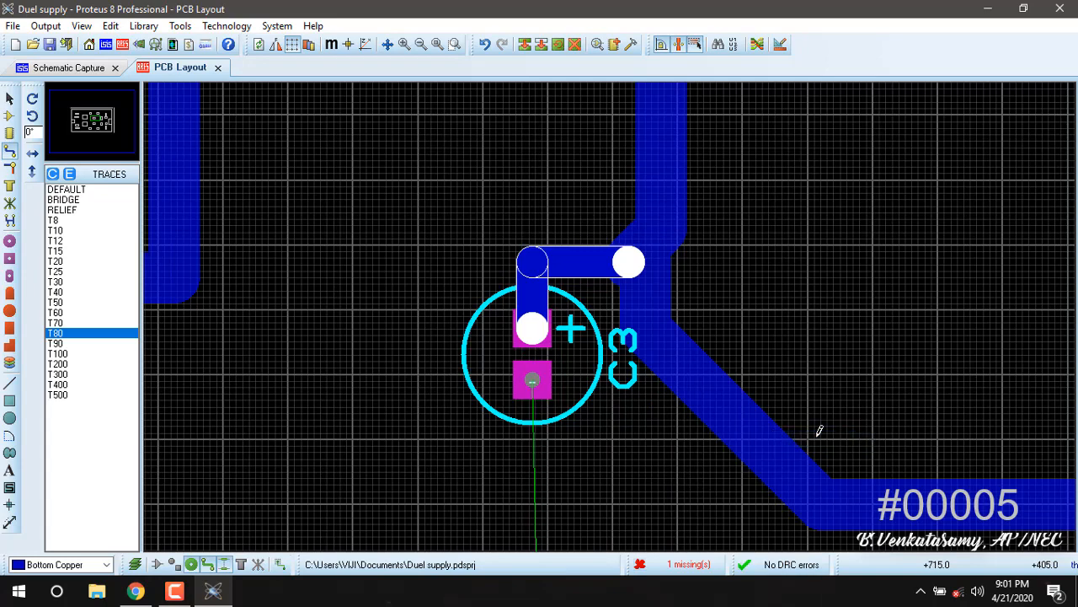
pyautogui.click(777, 574)
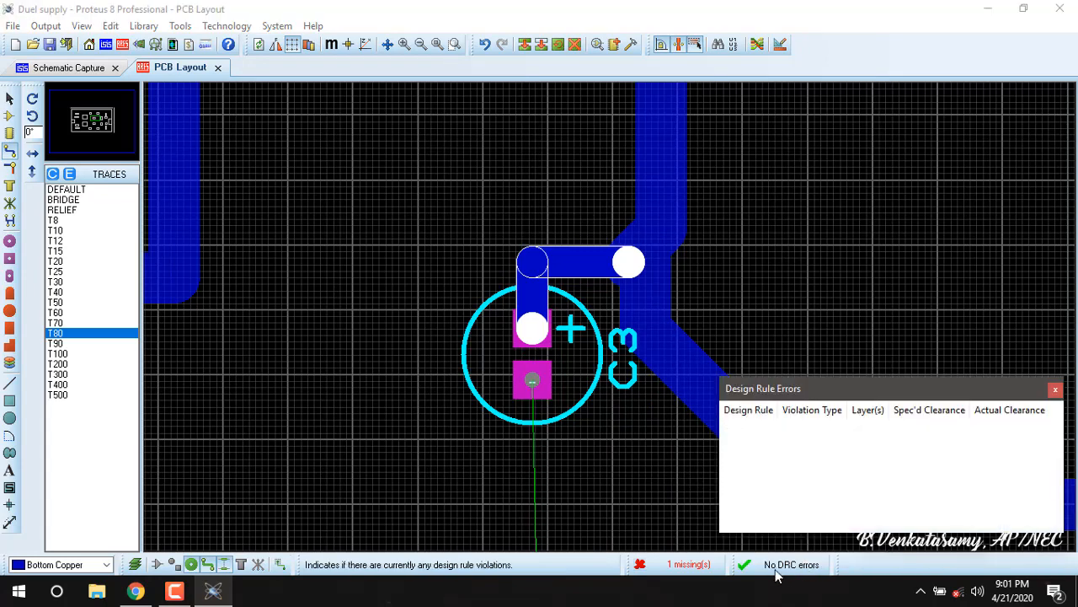
pyautogui.click(1056, 389)
# Step: Route the missing GND connection from C3's negative pad to C4's positive pad with a T80 trace on Bottom Copper
pyautogui.scroll(-3, 624, 345)
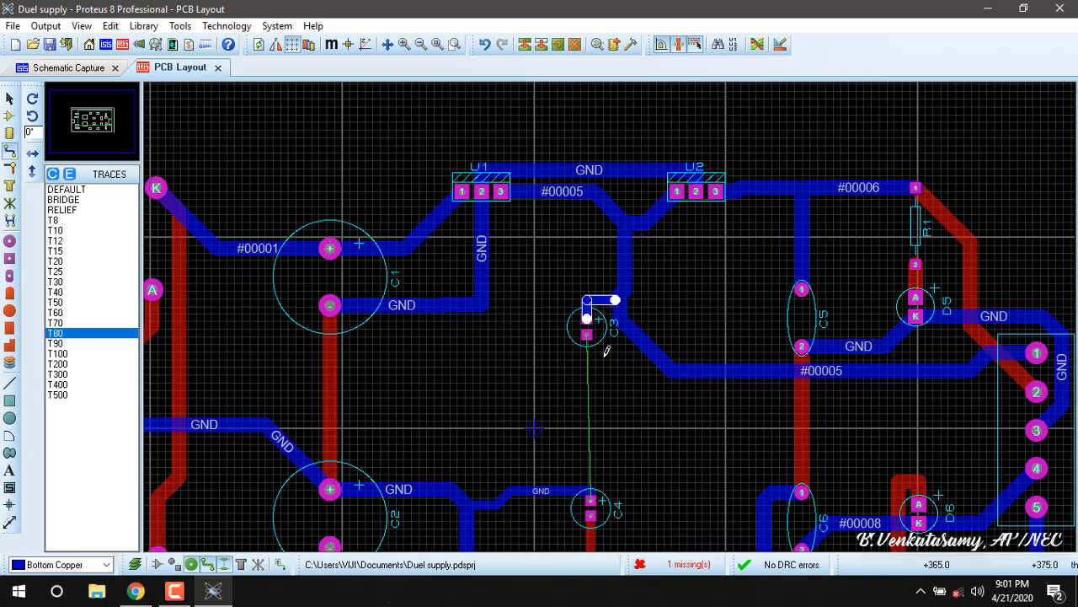
pyautogui.scroll(2, 606, 351)
pyautogui.scroll(-1, 594, 281)
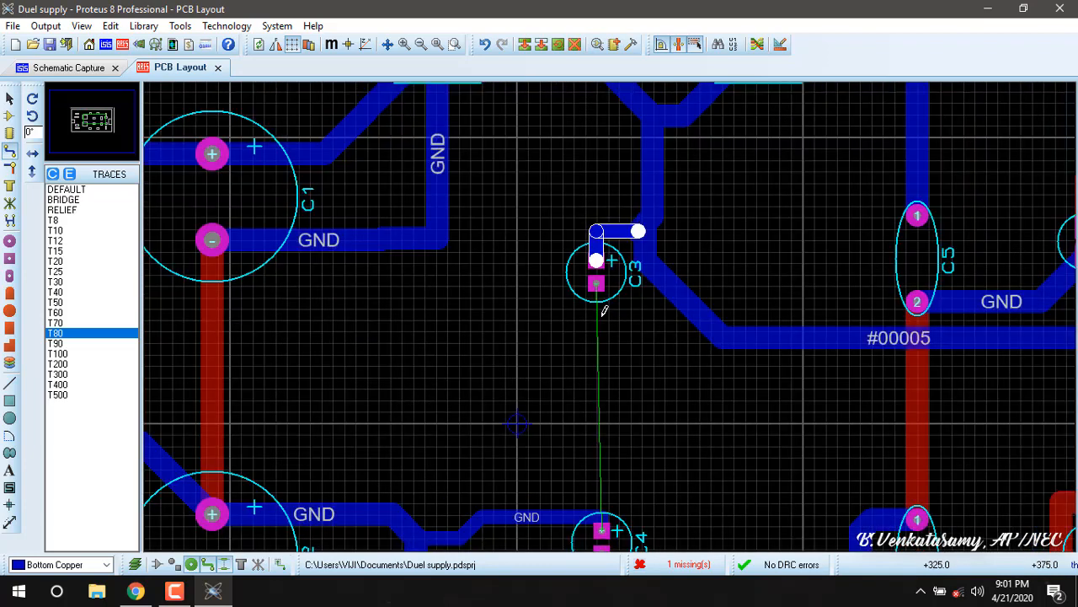
pyautogui.click(212, 379)
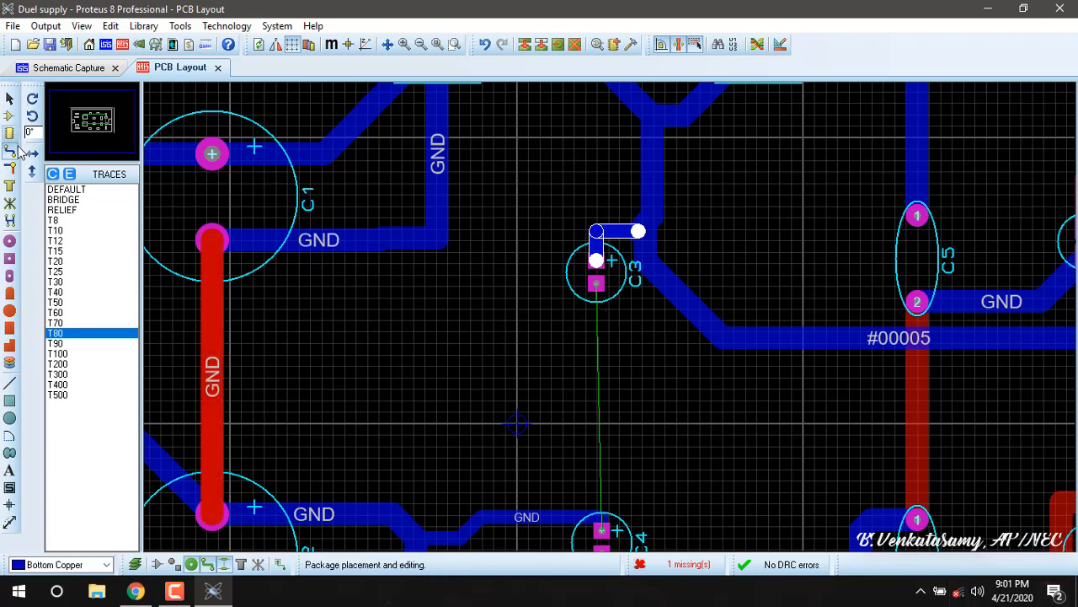
pyautogui.click(11, 156)
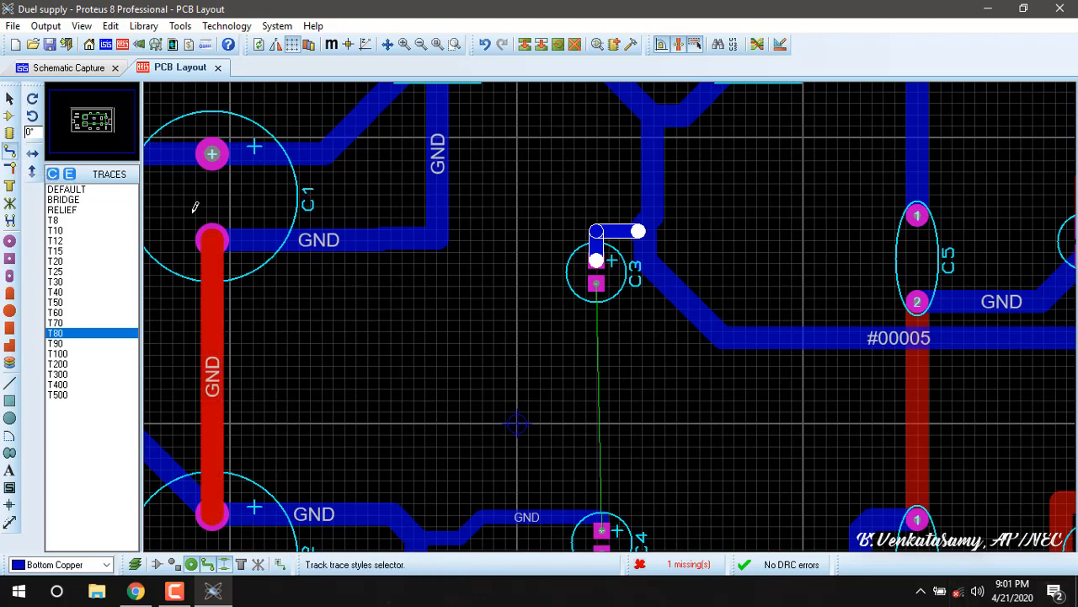
pyautogui.click(596, 284)
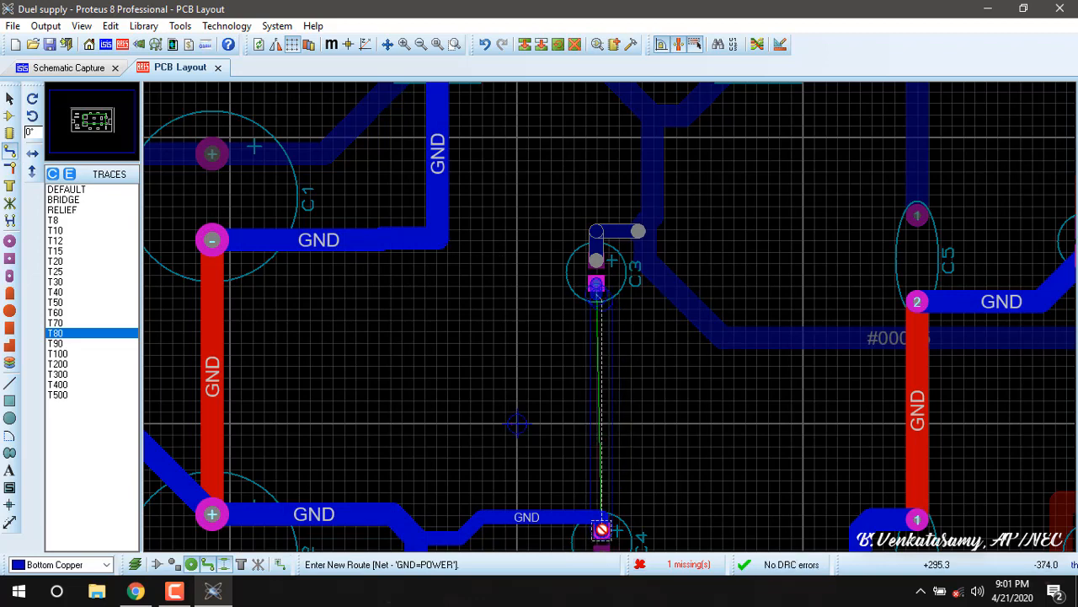
pyautogui.click(601, 529)
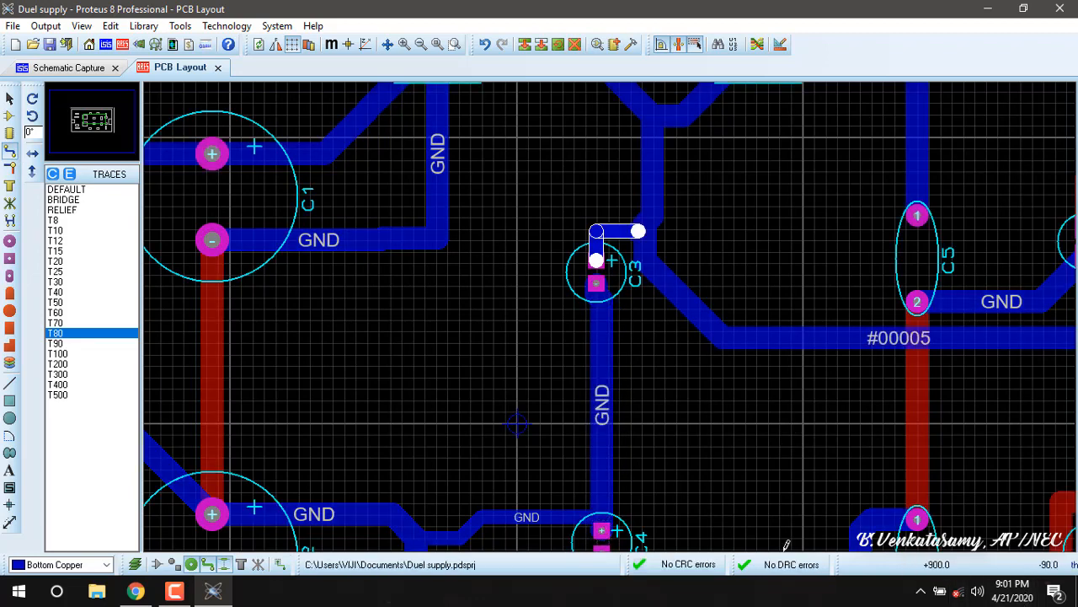
# Step: Generate a power plane for the GND=POWER net on Bottom Copper with the DEFAULT boundary and 25th edge clearance
pyautogui.scroll(-2, 680, 414)
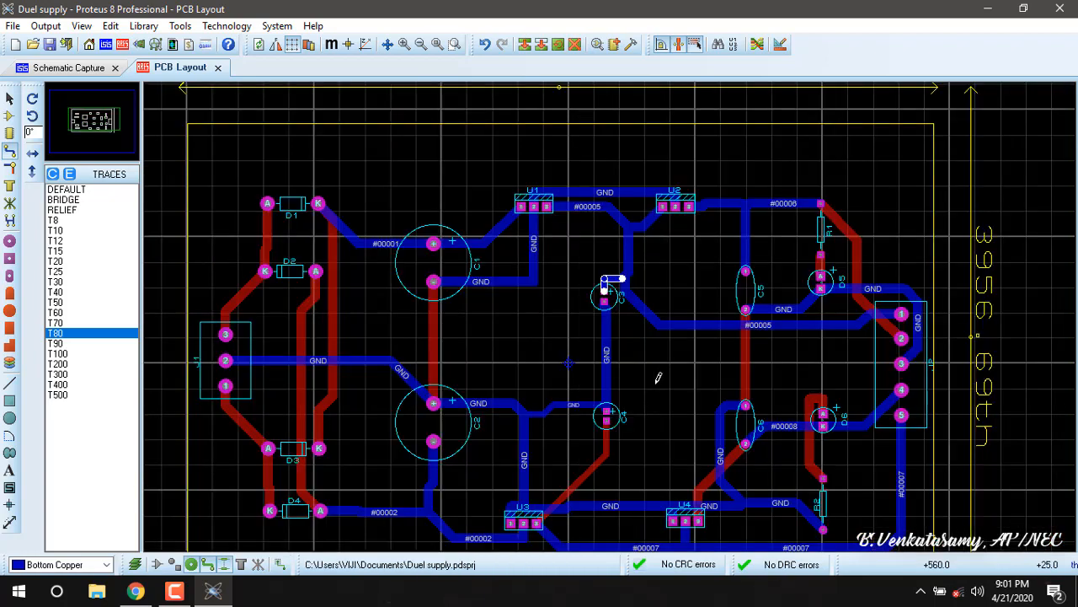
pyautogui.scroll(-1, 674, 264)
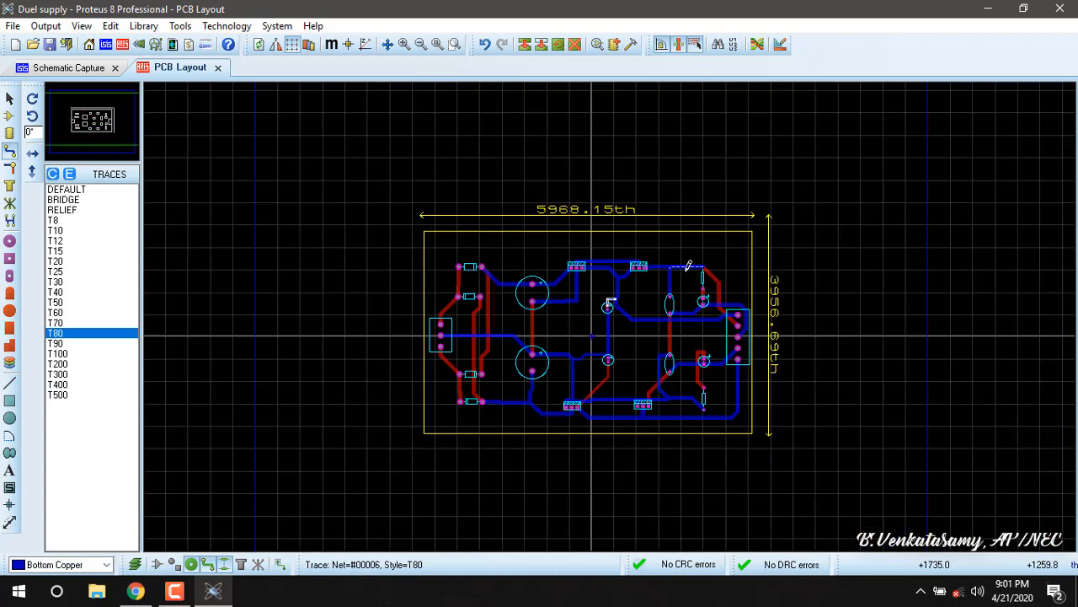
pyautogui.scroll(3, 632, 307)
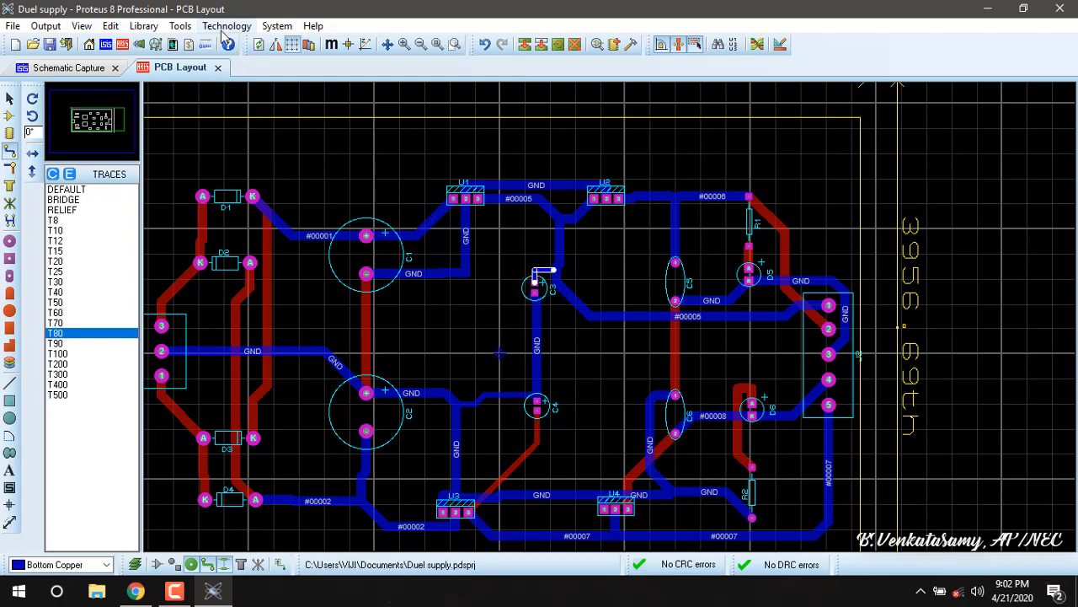
pyautogui.click(183, 26)
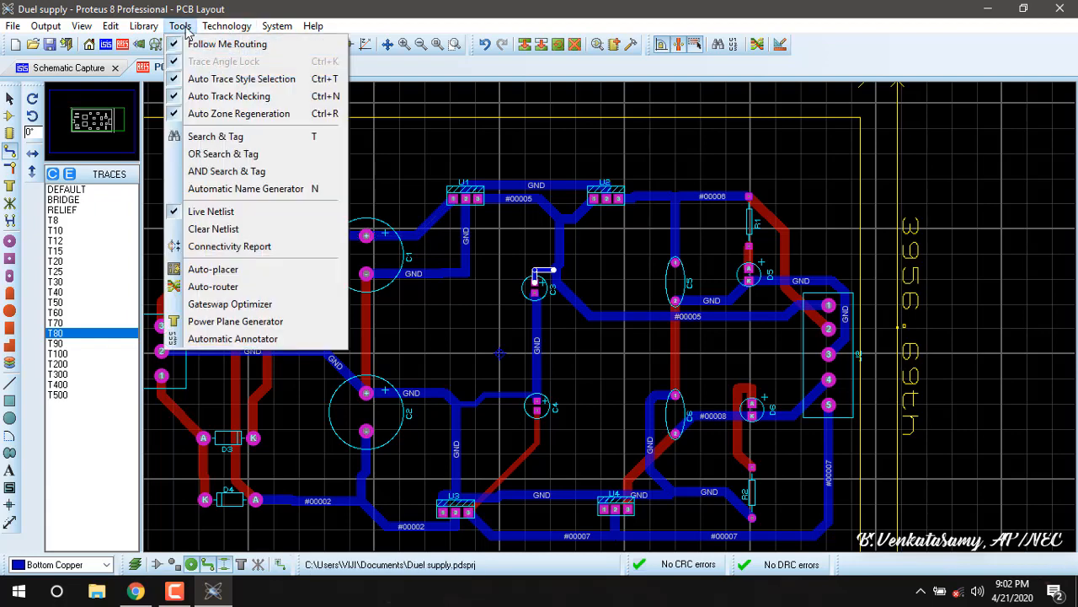
pyautogui.click(278, 323)
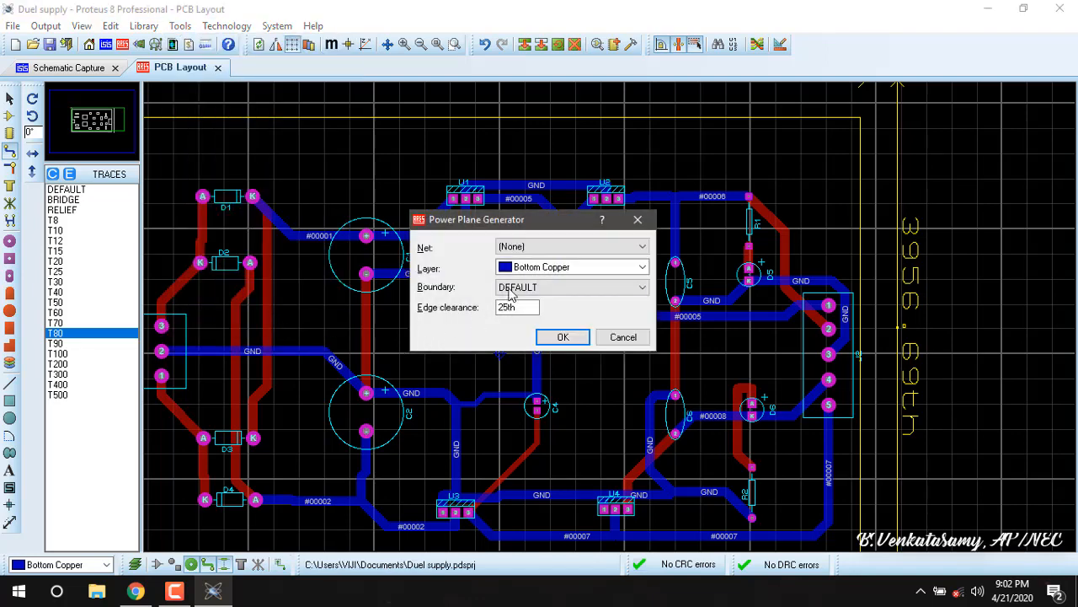
pyautogui.click(522, 247)
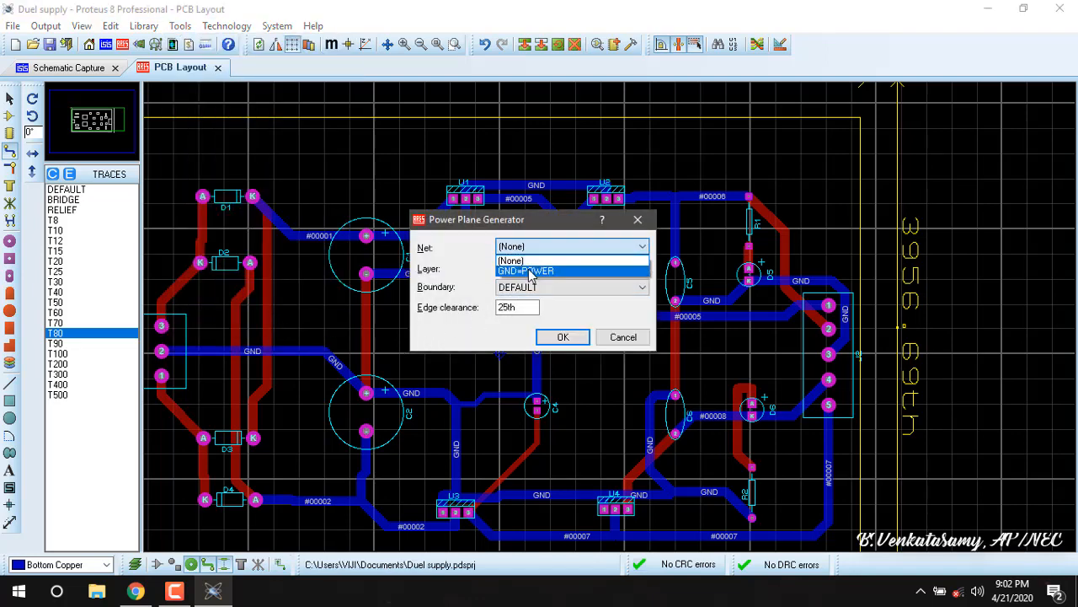
pyautogui.click(525, 270)
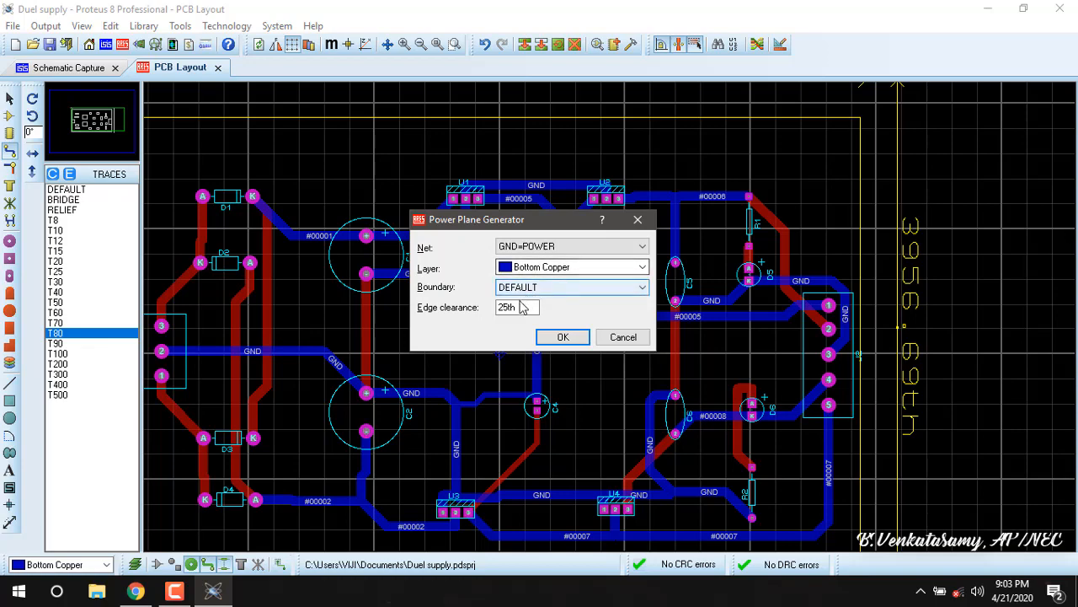
pyautogui.click(561, 336)
# Step: Set the clearance of the Bottom Copper ground zone to 40th
pyautogui.scroll(-1, 590, 312)
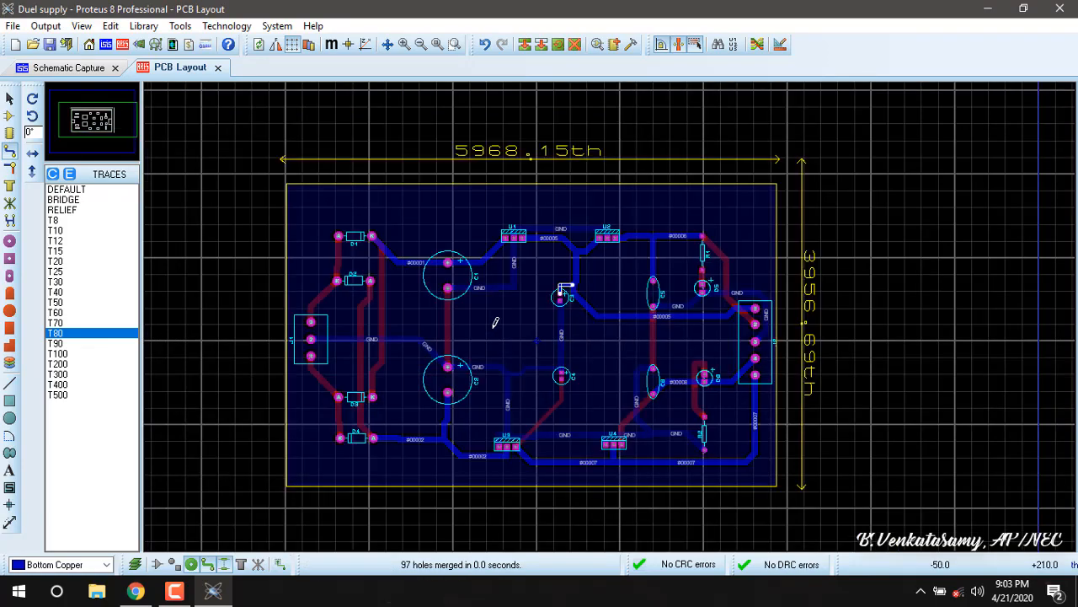
pyautogui.scroll(3, 614, 311)
pyautogui.scroll(-3, 623, 346)
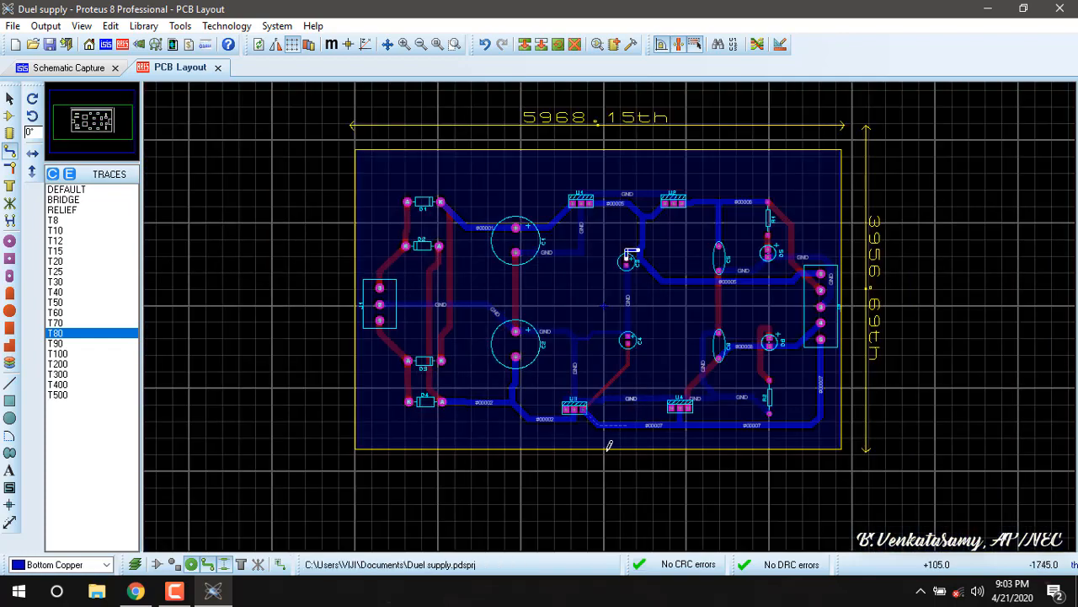
pyautogui.scroll(1, 601, 443)
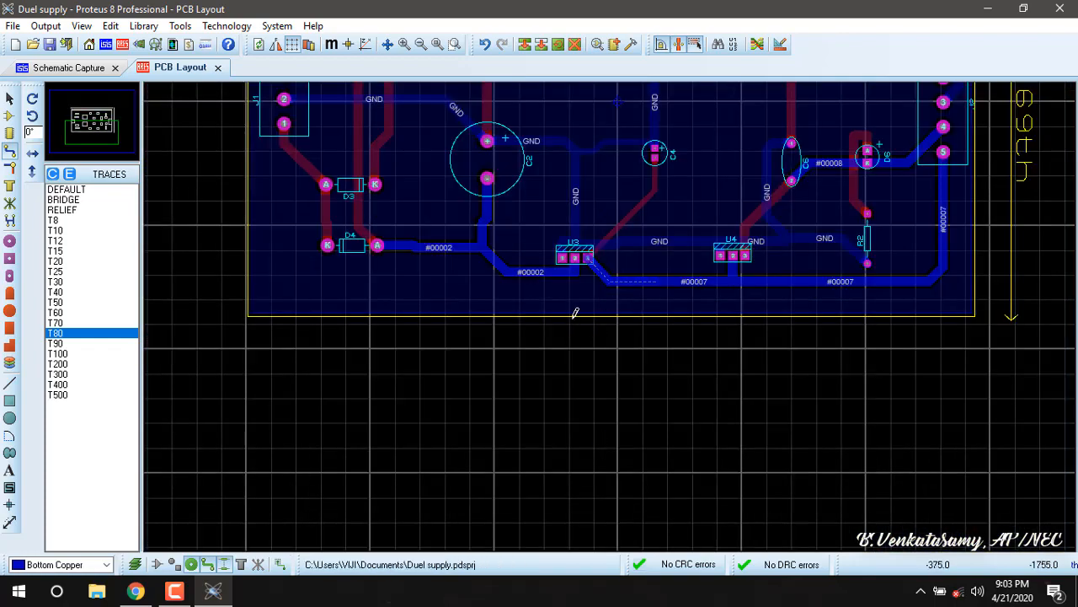
pyautogui.click(9, 97)
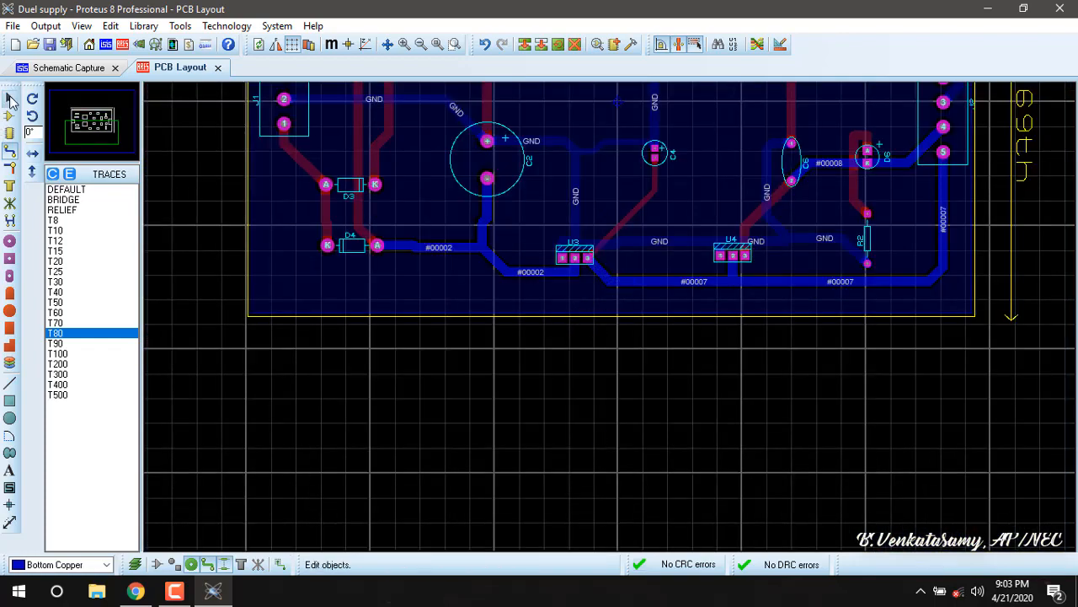
pyautogui.doubleClick(580, 317)
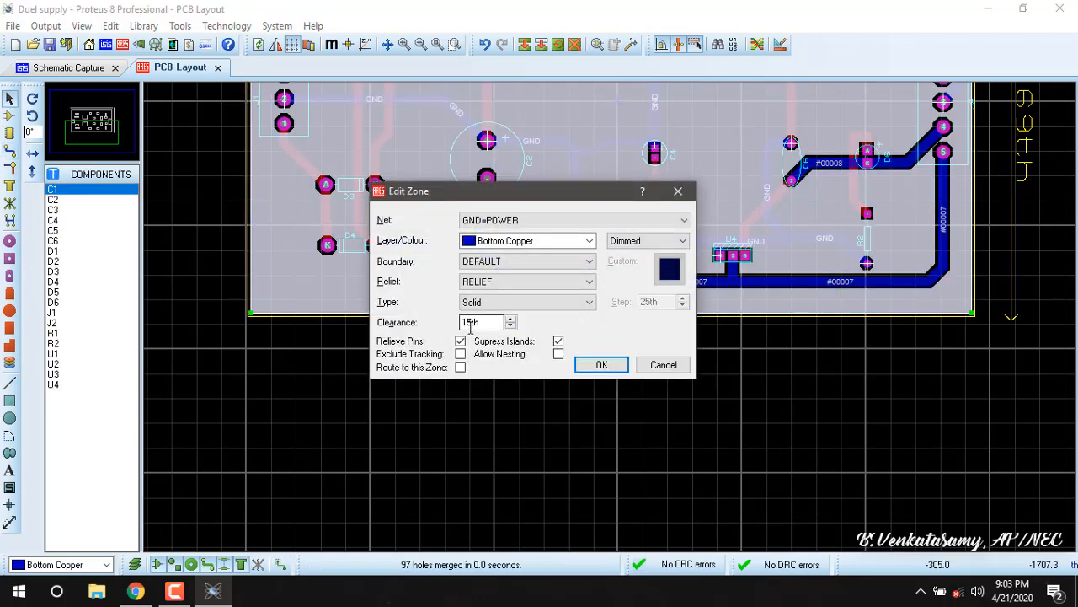
pyautogui.moveTo(474, 322); pyautogui.dragTo(460, 323)
pyautogui.click(591, 363)
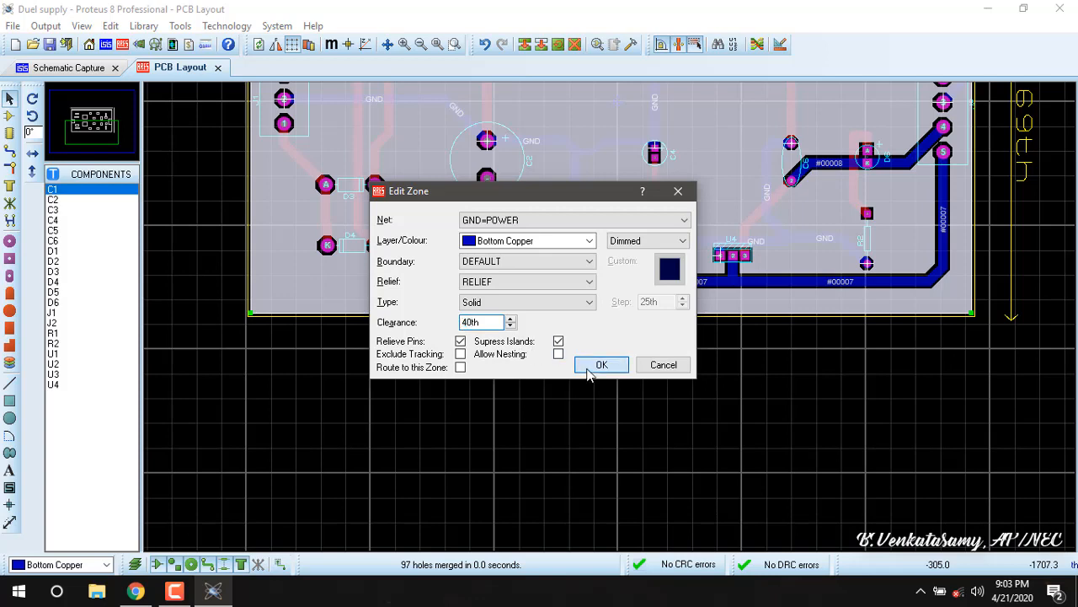
# Step: Generate a power plane for the GND=POWER net on Top Copper with the DEFAULT boundary and 25th edge clearance
pyautogui.scroll(-1, 608, 312)
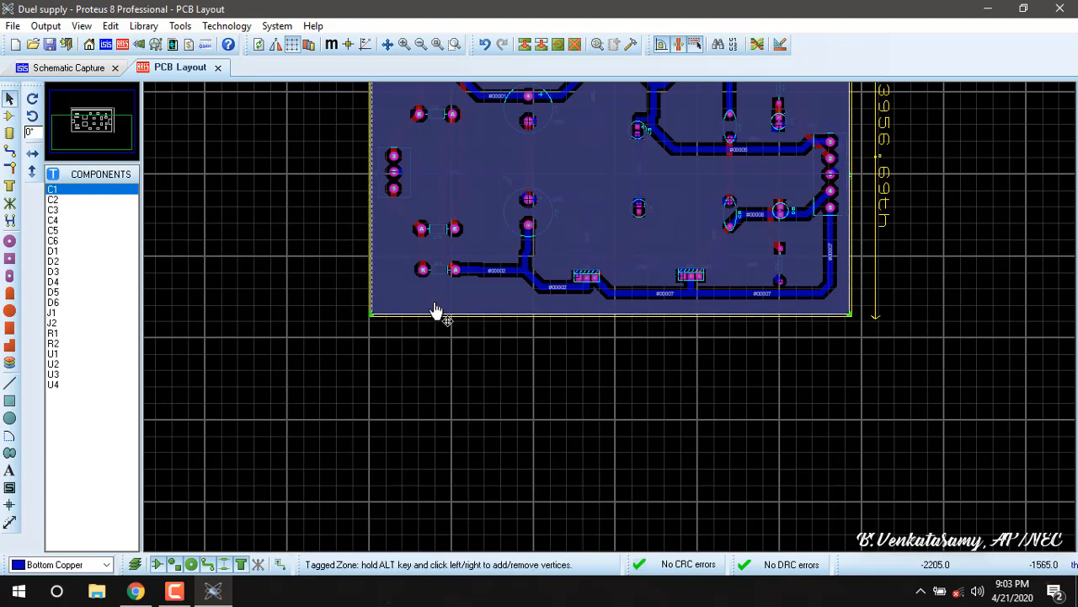
pyautogui.click(180, 26)
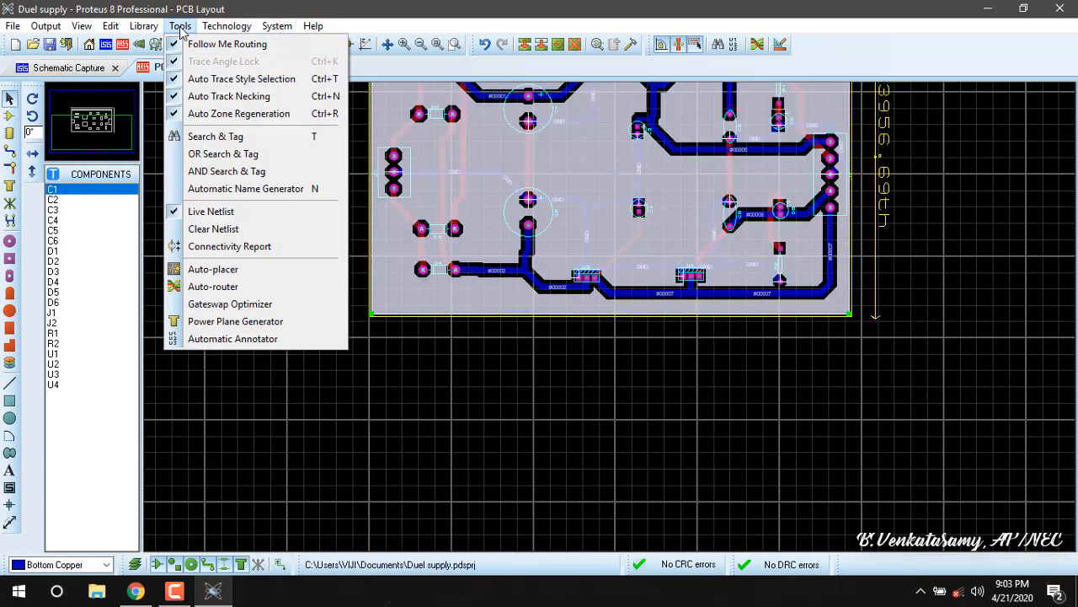
pyautogui.click(240, 320)
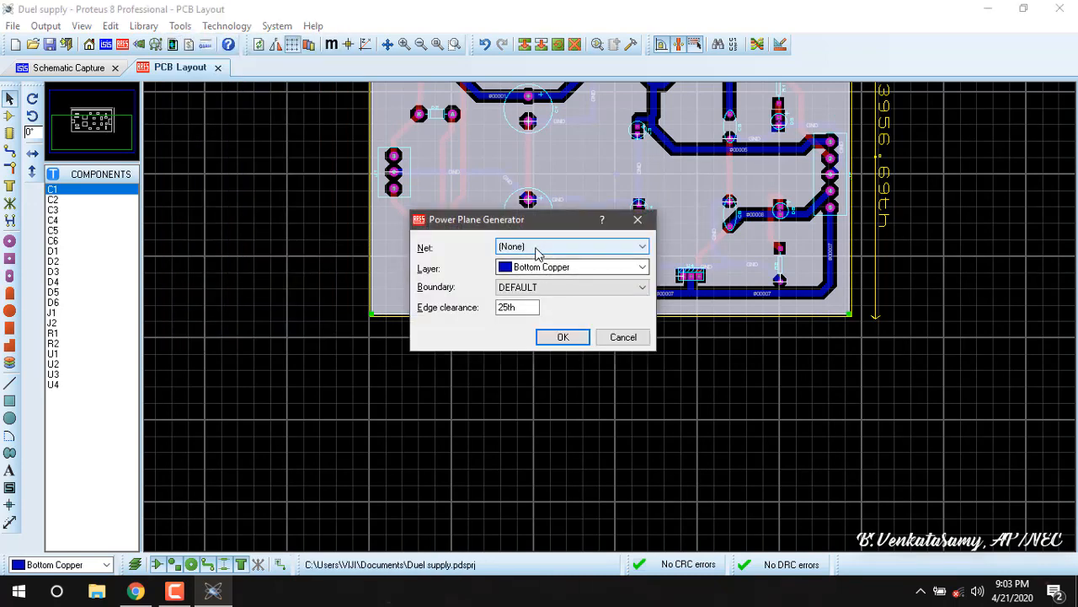
pyautogui.click(539, 247)
pyautogui.click(537, 271)
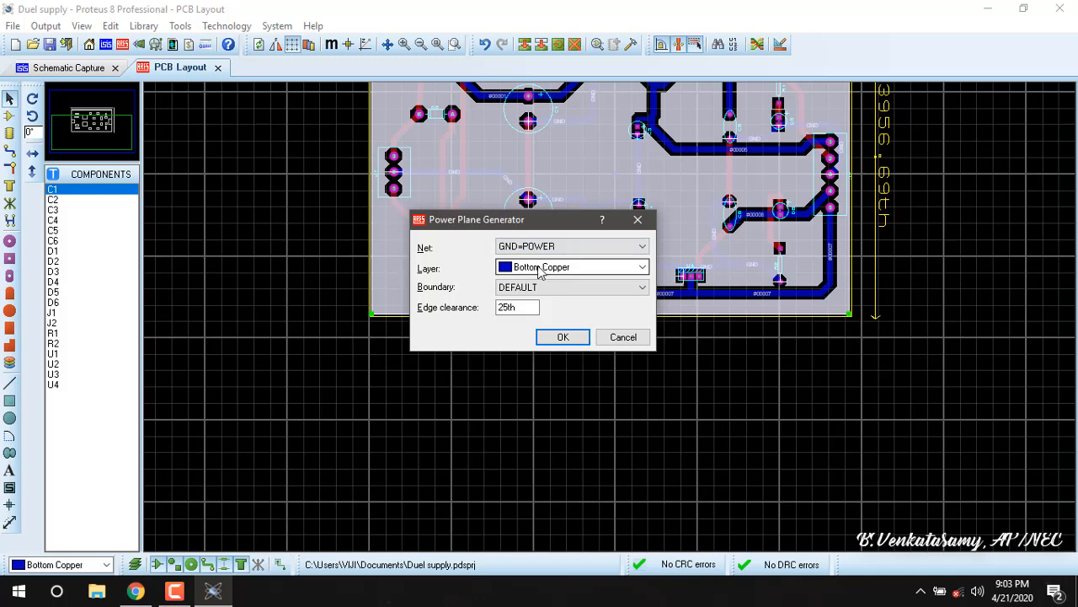
pyautogui.click(540, 269)
pyautogui.click(534, 281)
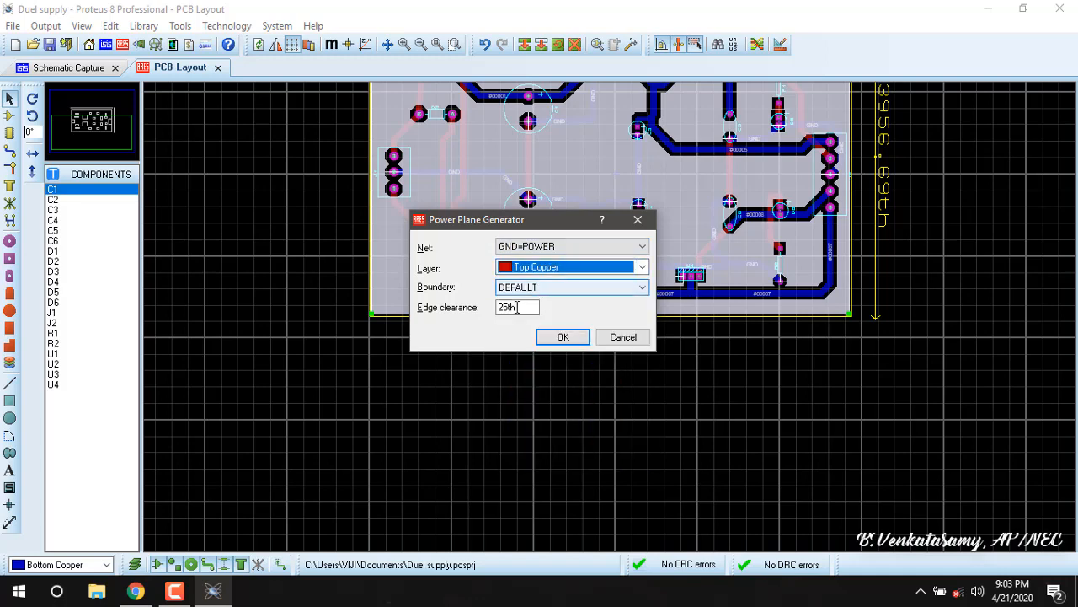
pyautogui.click(562, 337)
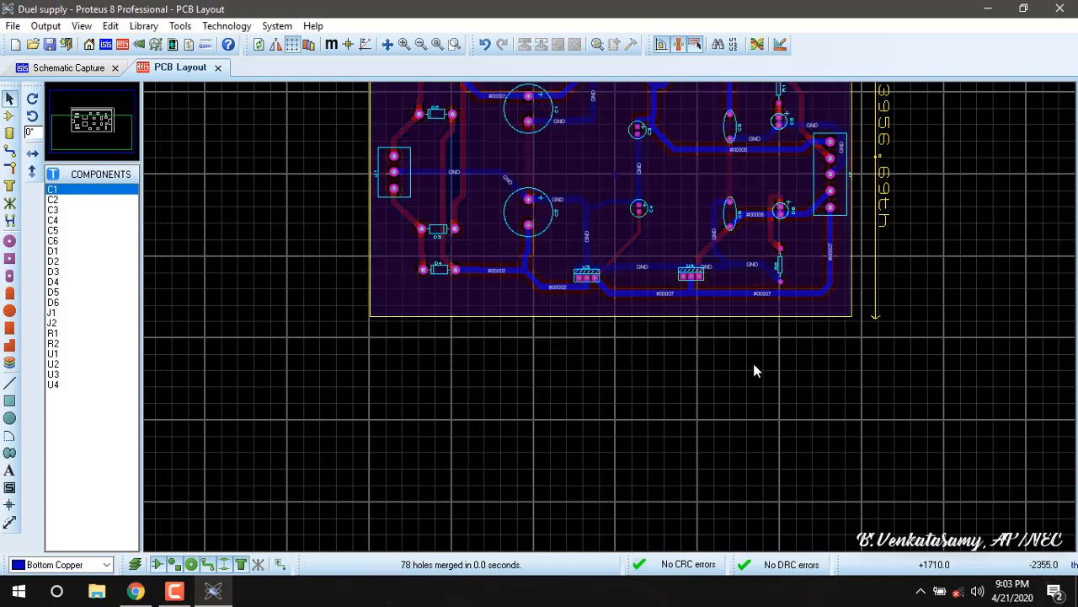
# Step: Make Top Copper the active layer and increase the clearance of its GND=POWER zone
pyautogui.scroll(2, 724, 337)
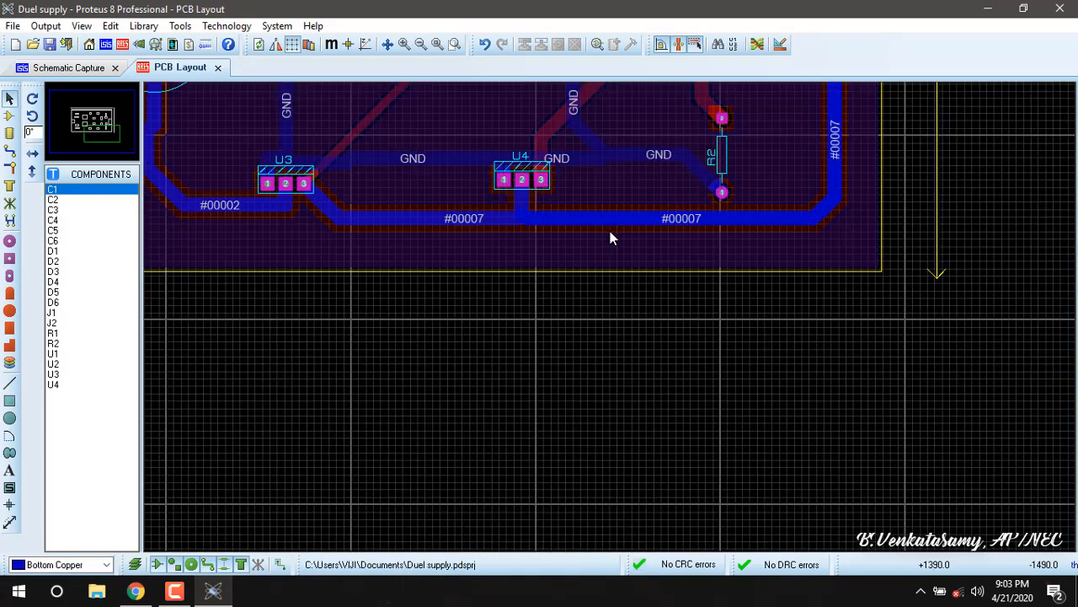
pyautogui.scroll(-1, 609, 237)
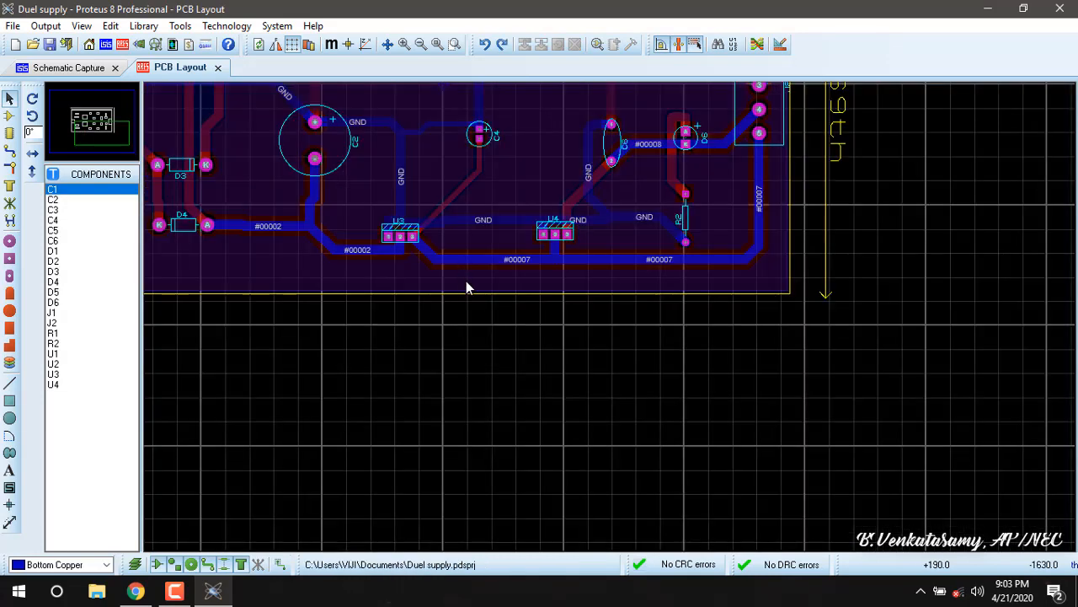
pyautogui.click(107, 565)
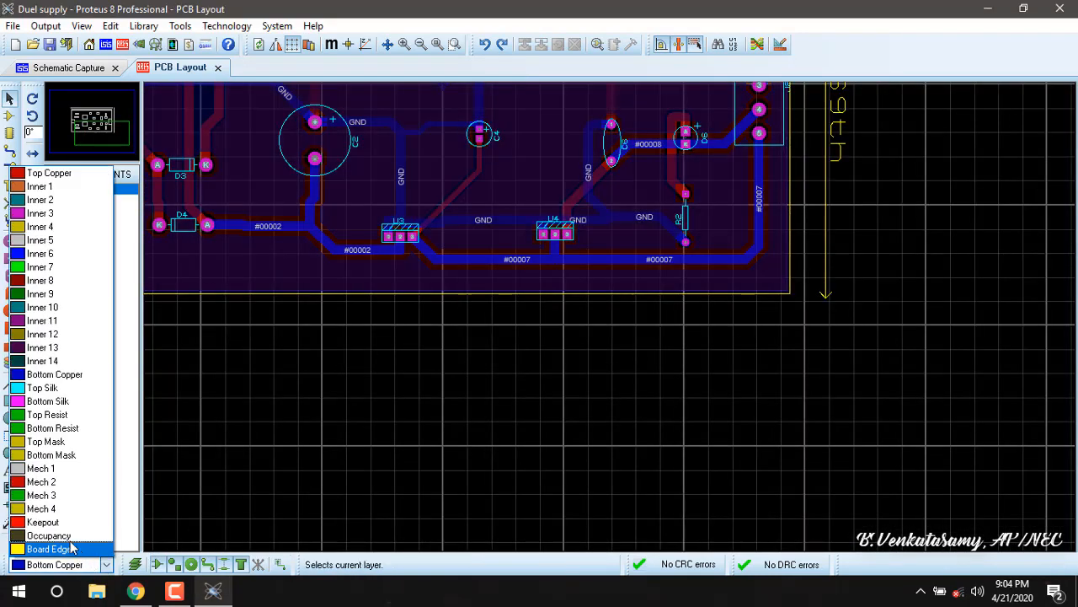
pyautogui.click(51, 172)
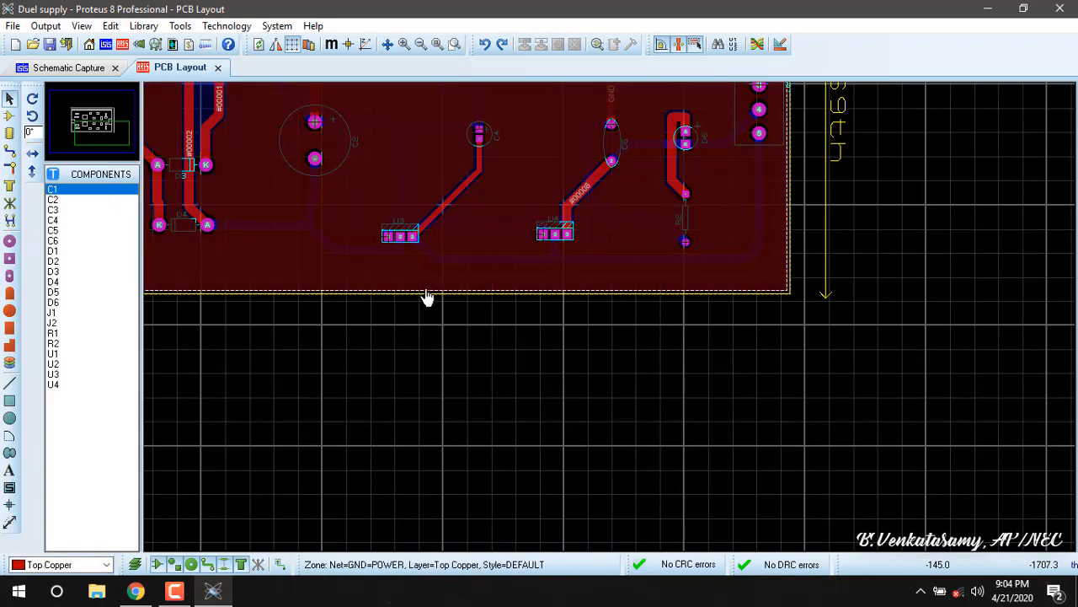
pyautogui.doubleClick(424, 298)
pyautogui.click(474, 318)
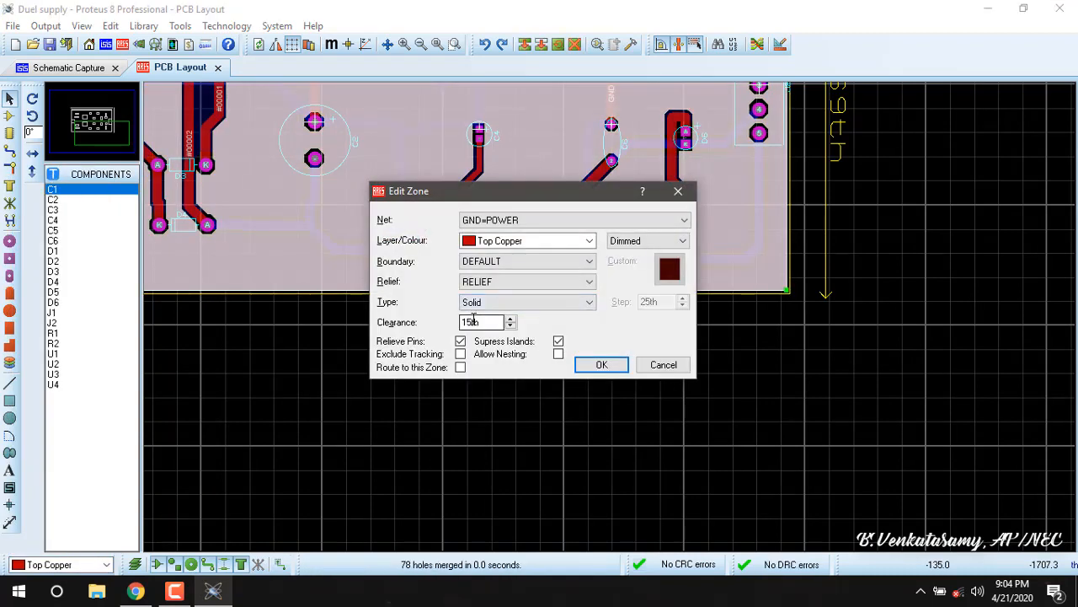
pyautogui.moveTo(471, 322); pyautogui.dragTo(460, 323)
pyautogui.click(602, 364)
pyautogui.scroll(-2, 645, 342)
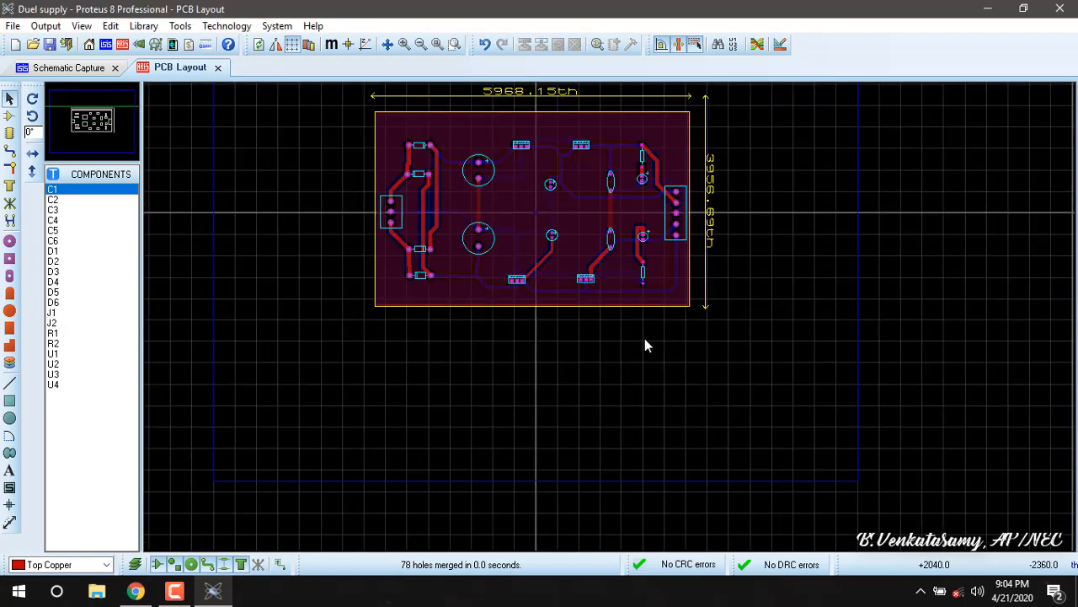
# Step: Examine the component side and underside of the finished board in the 3D Visualizer and return to the PCB layout
pyautogui.scroll(1, 604, 296)
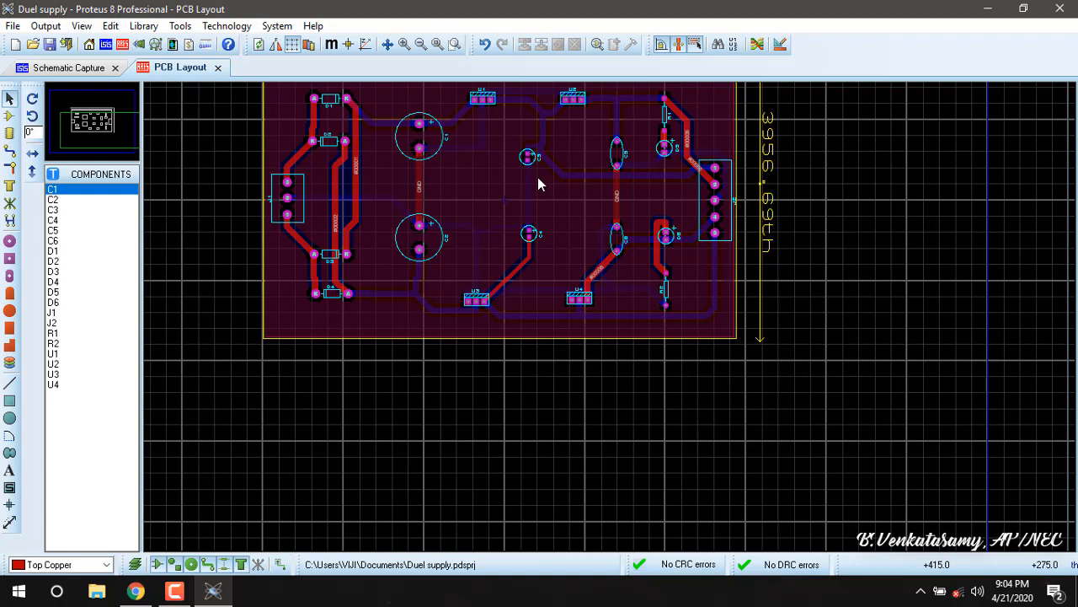
pyautogui.scroll(1, 537, 184)
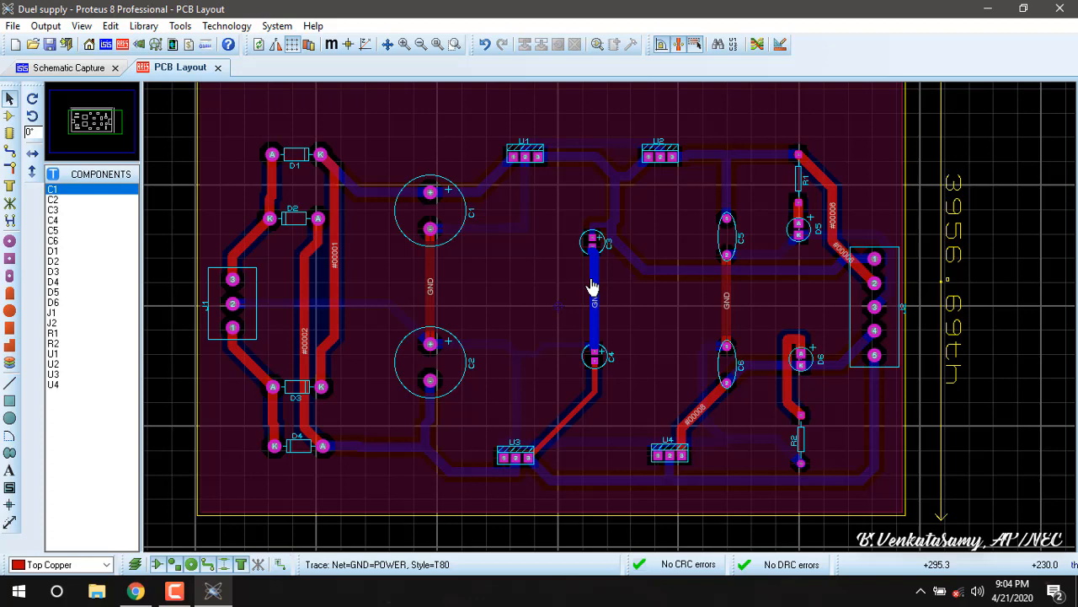
pyautogui.scroll(-1, 593, 286)
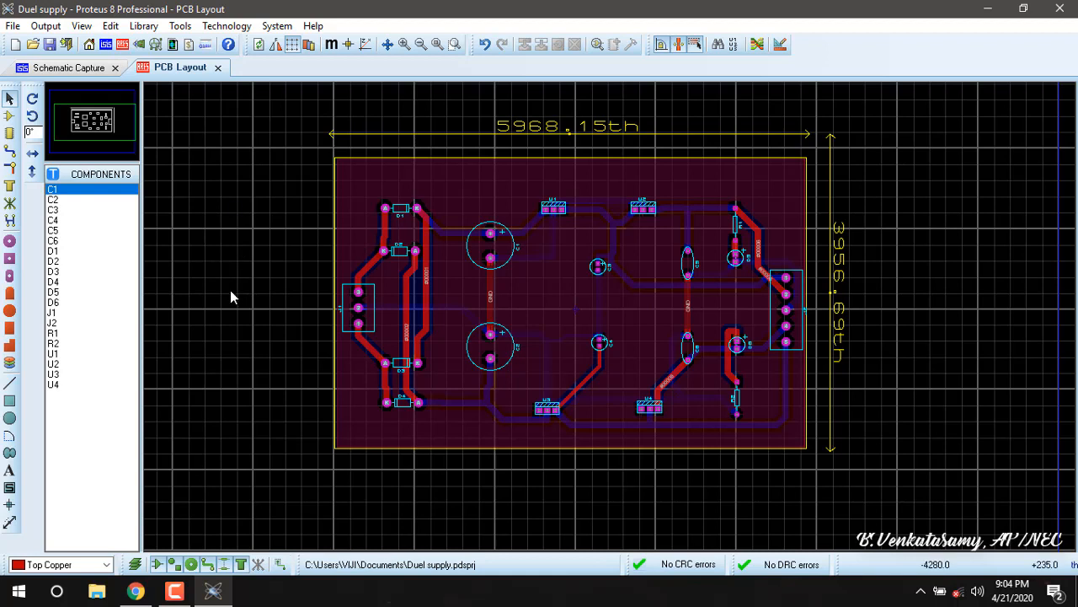
pyautogui.click(140, 45)
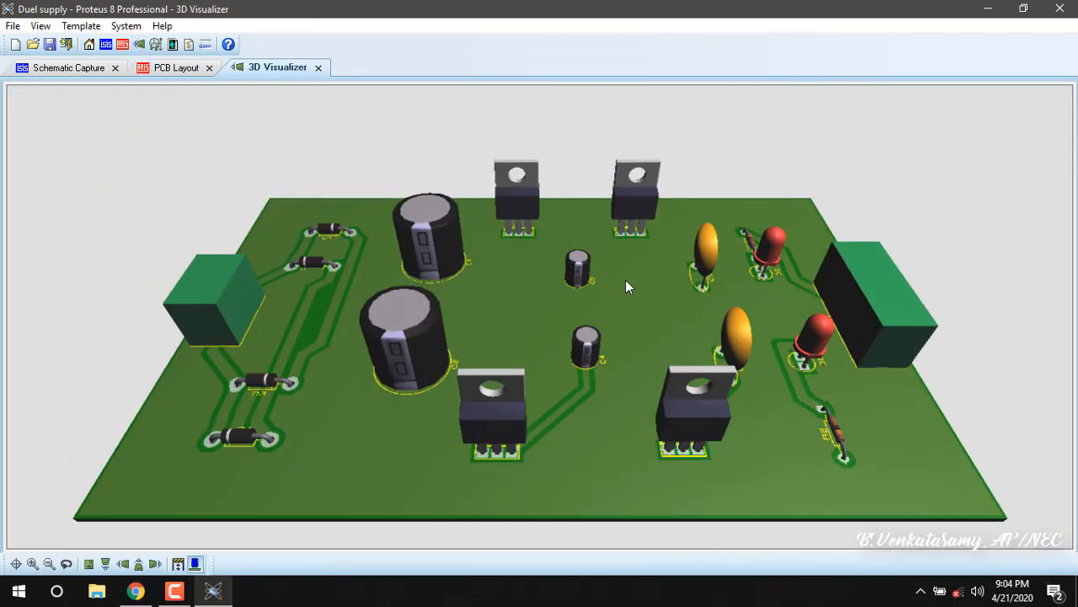
pyautogui.moveTo(625, 286); pyautogui.dragTo(586, 190)
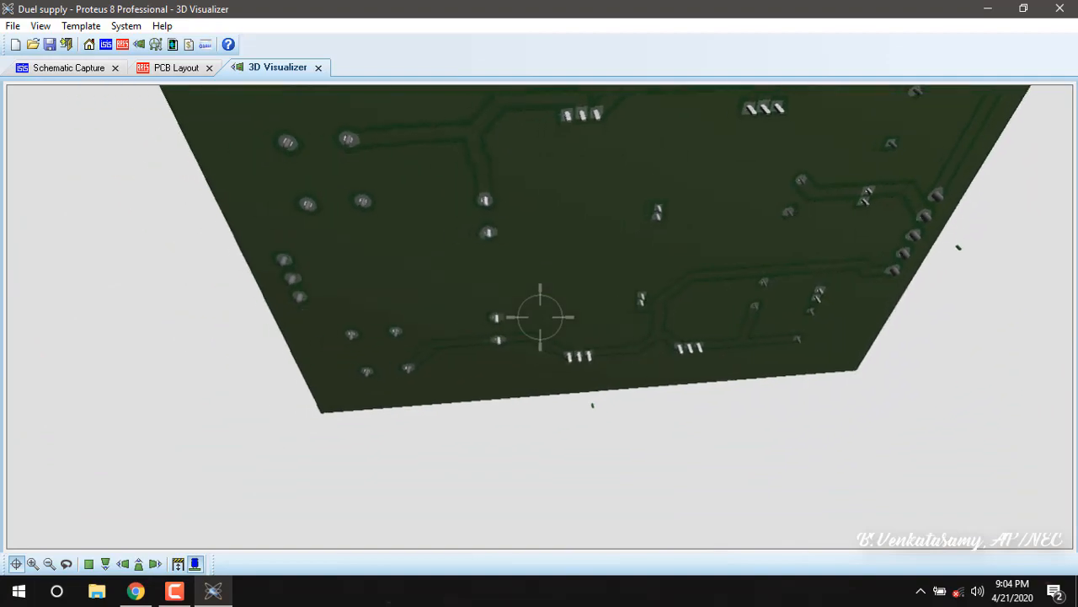
pyautogui.moveTo(957, 247); pyautogui.dragTo(568, 259)
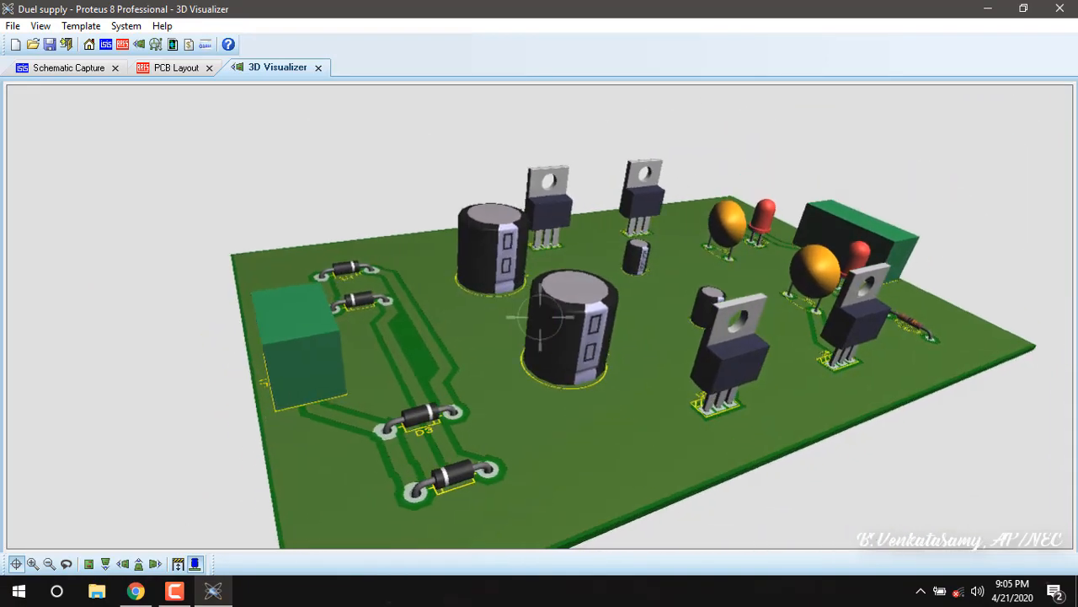
pyautogui.rightClick(567, 259)
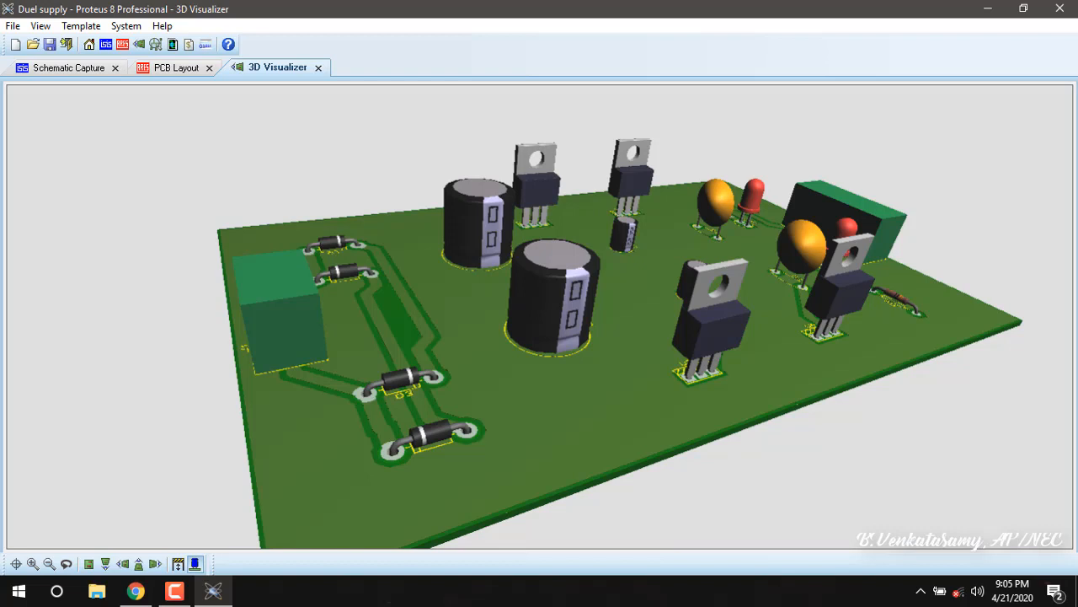
pyautogui.click(178, 73)
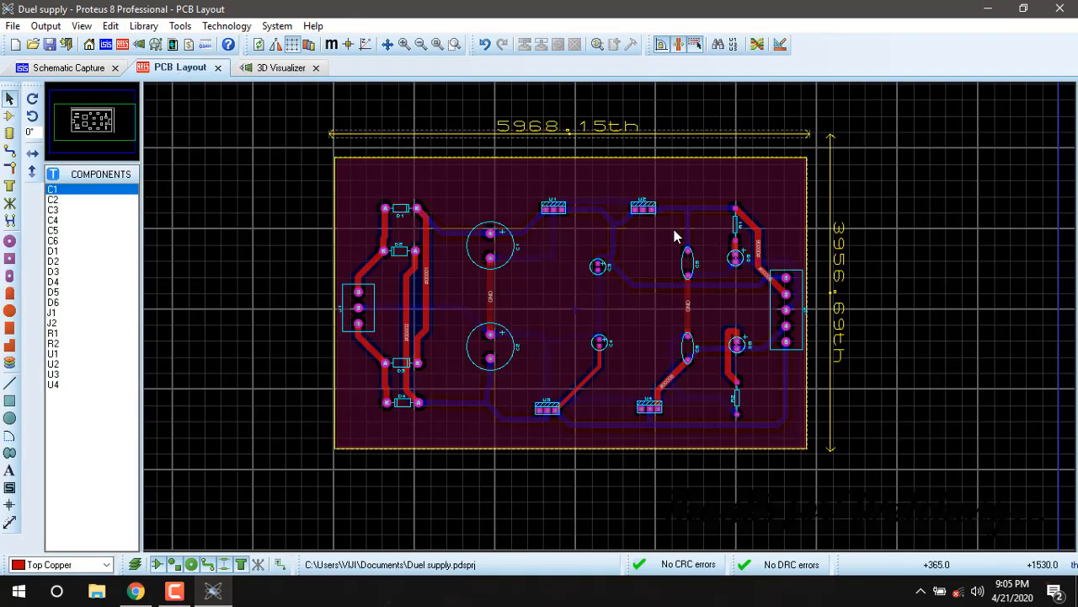